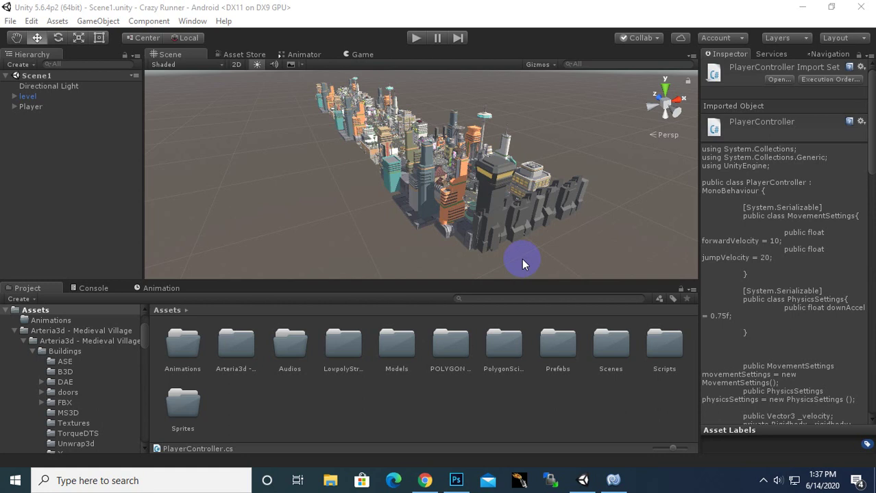
- Test-play the runner game once, then orbit the view around the city
{"action": "scroll", "coordinate": [527, 246], "scroll_direction": "up", "scroll_amount": 3}
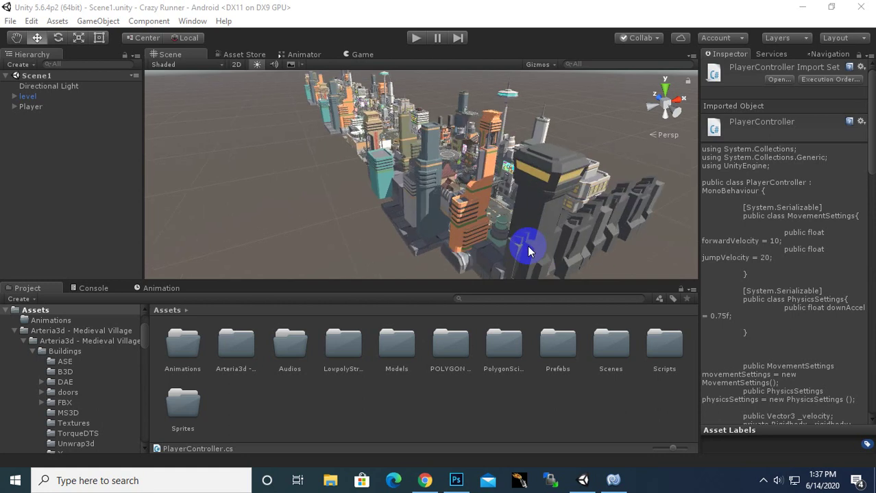
{"action": "scroll", "coordinate": [527, 245], "scroll_direction": "up", "scroll_amount": 3}
{"action": "left_click_drag", "start_coordinate": [527, 246], "coordinate": [482, 299], "text": "alt"}
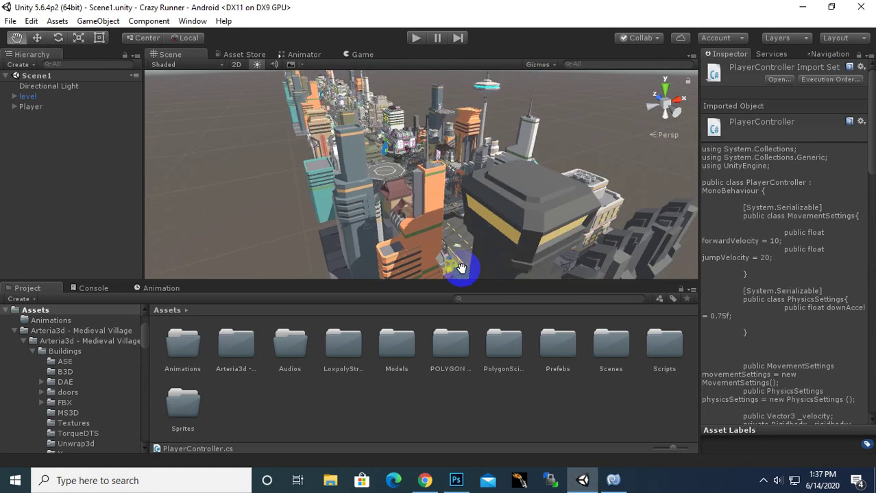
{"action": "left_click", "coordinate": [417, 39]}
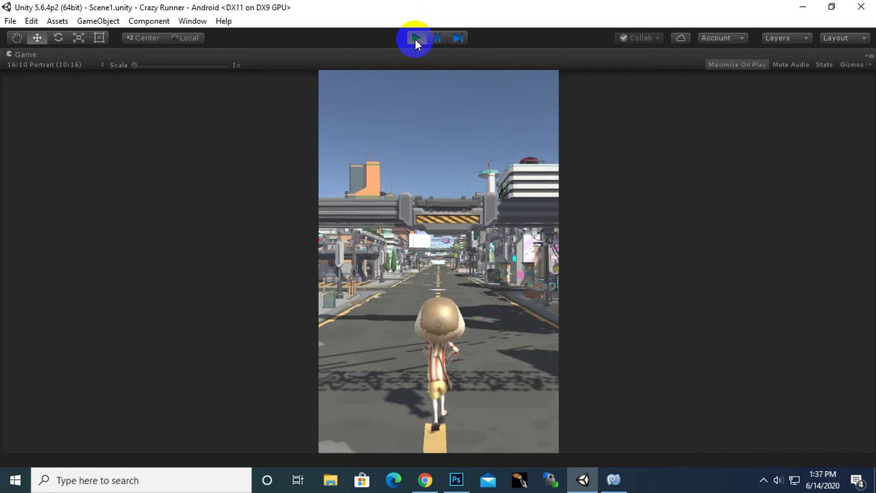
{"action": "left_click", "coordinate": [416, 40]}
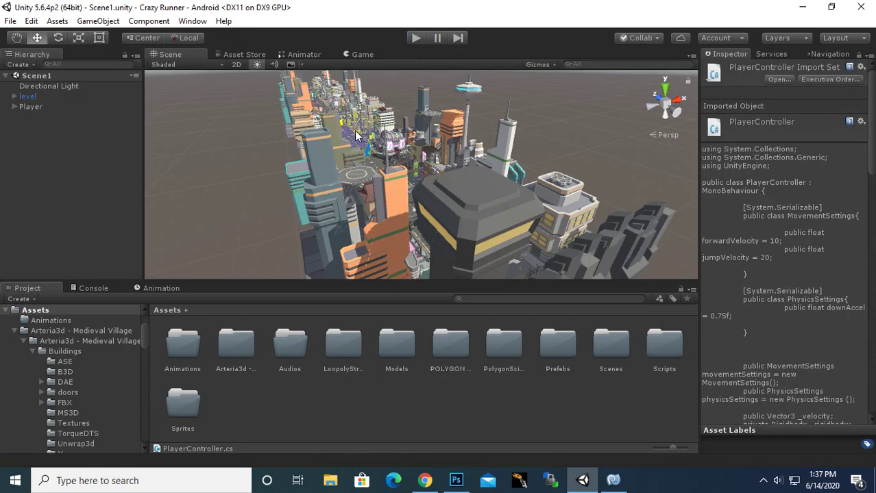
{"action": "mouse_move", "coordinate": [386, 184]}
{"action": "left_mouse_down", "text": "alt"}
{"action": "mouse_move", "coordinate": [319, 188]}
{"action": "mouse_move", "coordinate": [344, 182]}
{"action": "mouse_move", "coordinate": [353, 164]}
{"action": "left_mouse_up", "text": "alt"}
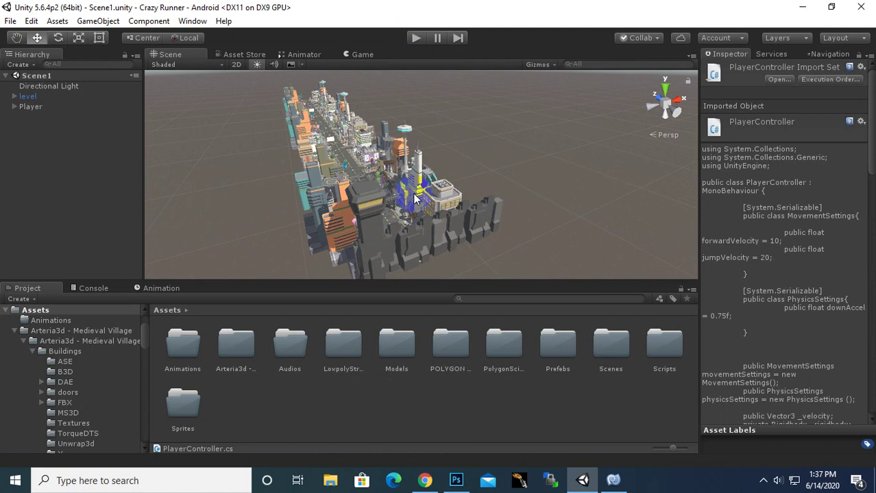
{"action": "left_click_drag", "start_coordinate": [270, 211], "coordinate": [376, 216], "text": "alt"}
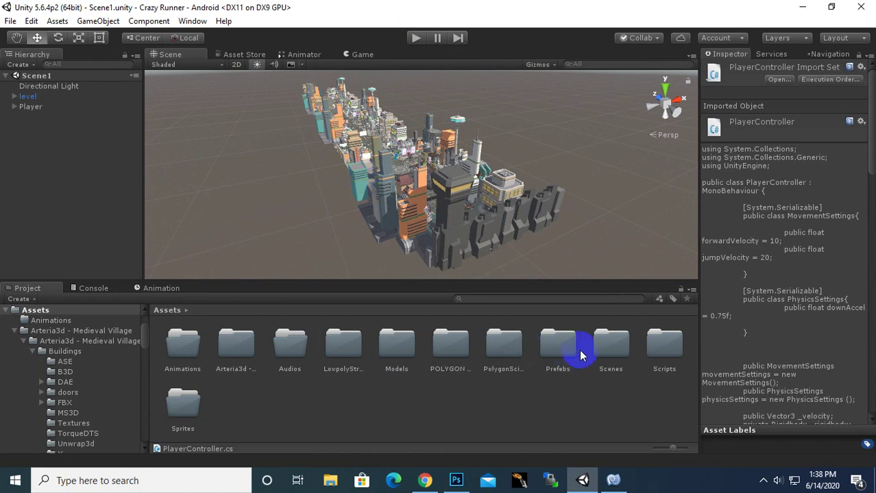
- Show the Player's animator graph from the Models folder and select the kaya@Jump asset
{"action": "double_click", "coordinate": [402, 344]}
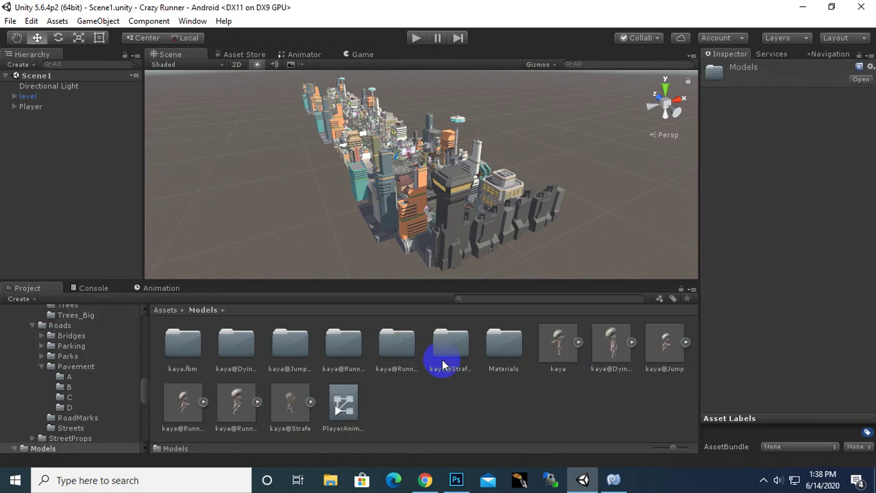
{"action": "left_click", "coordinate": [300, 57]}
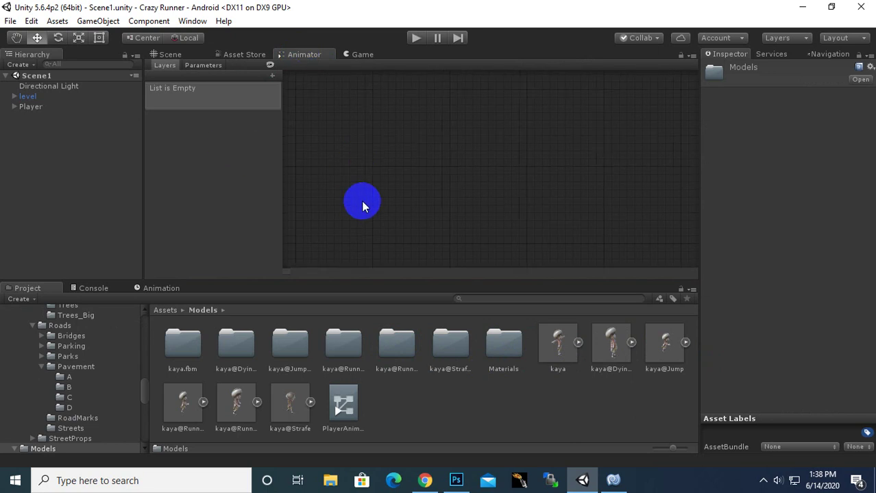
{"action": "left_click", "coordinate": [40, 108]}
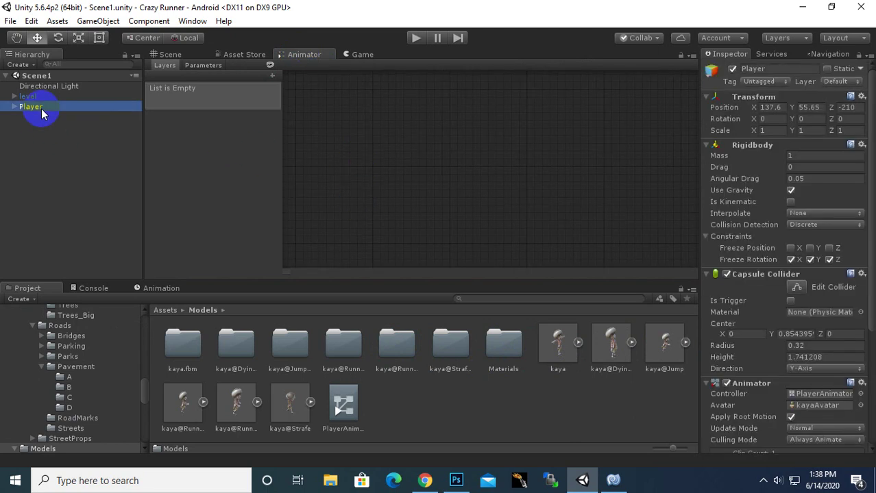
{"action": "middle_click_drag", "start_coordinate": [469, 218], "coordinate": [415, 179]}
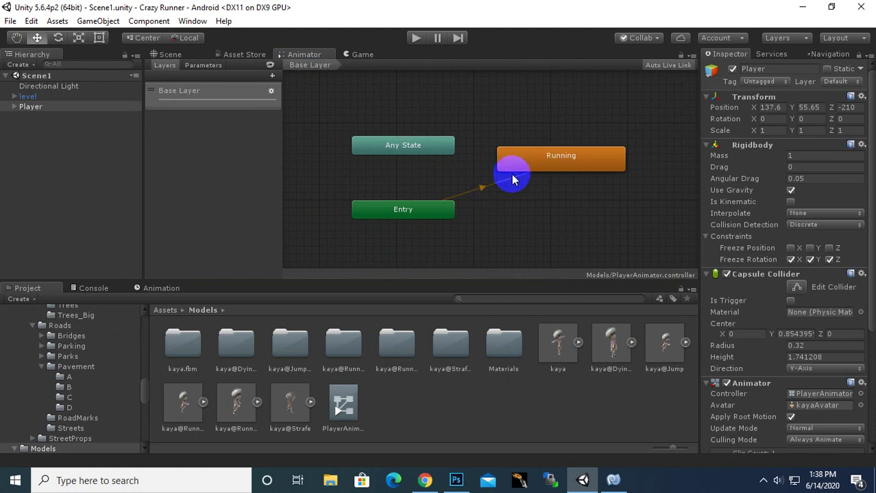
{"action": "middle_click_drag", "start_coordinate": [536, 205], "coordinate": [504, 198]}
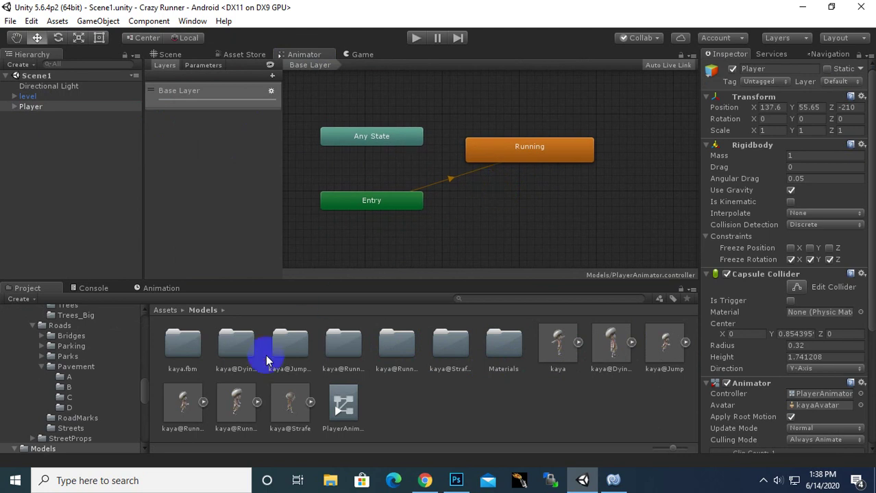
{"action": "left_click", "coordinate": [663, 358]}
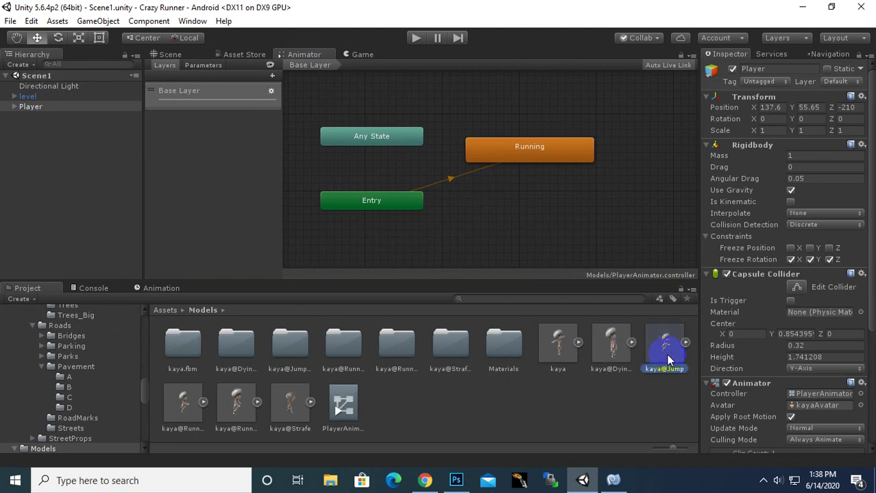
- Preview kaya@Jump, then drag its Jump clip in as a new state just below Running
{"action": "left_click", "coordinate": [712, 348]}
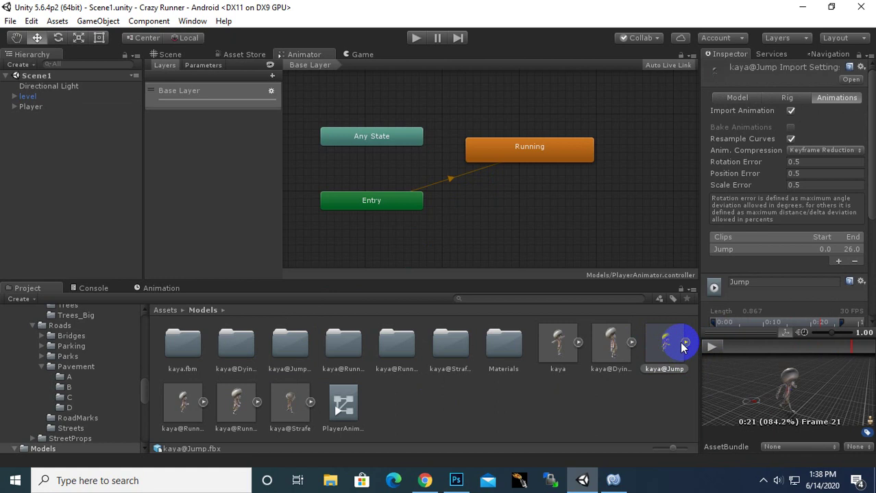
{"action": "left_click", "coordinate": [685, 344]}
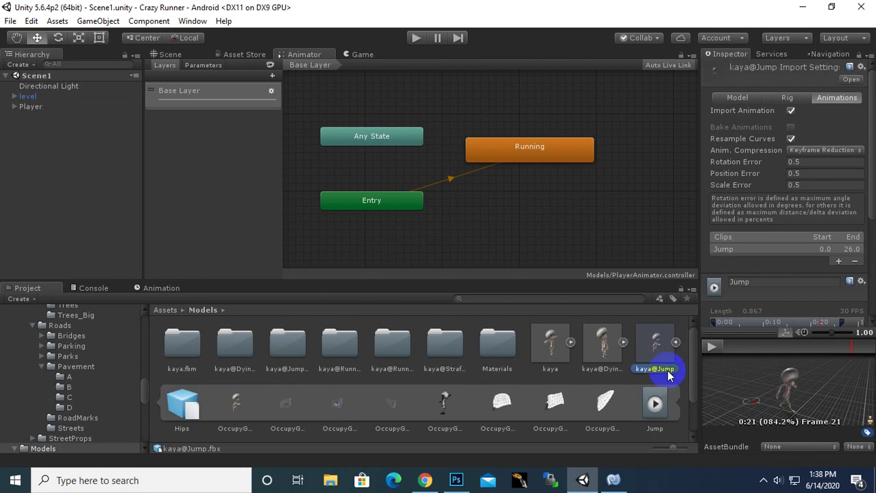
{"action": "mouse_move", "coordinate": [655, 404]}
{"action": "left_mouse_down"}
{"action": "mouse_move", "coordinate": [532, 214]}
{"action": "mouse_move", "coordinate": [593, 221]}
{"action": "mouse_move", "coordinate": [551, 228]}
{"action": "left_mouse_up"}
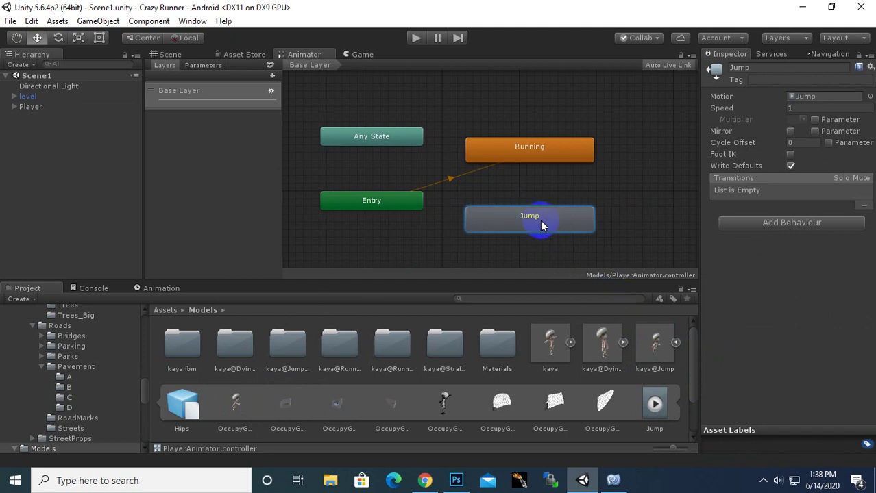
{"action": "left_click_drag", "start_coordinate": [542, 226], "coordinate": [541, 234]}
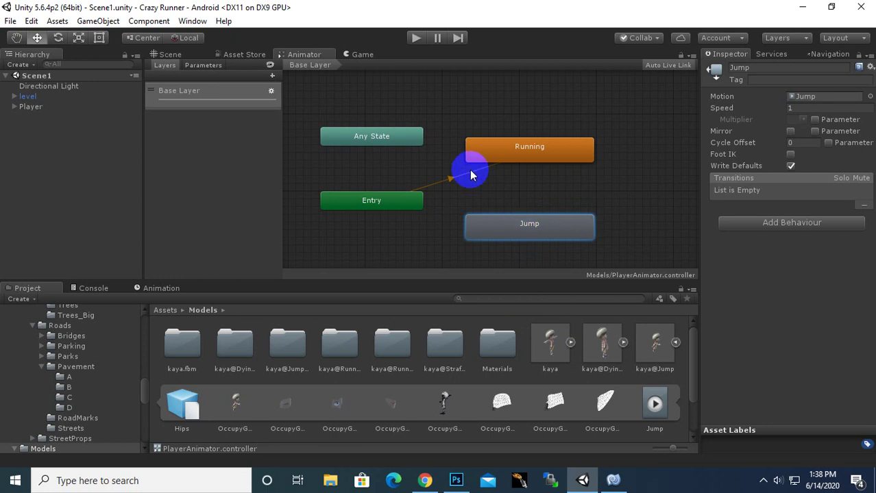
- Make a transition from the Running state to the Jump state
{"action": "right_click", "coordinate": [515, 151]}
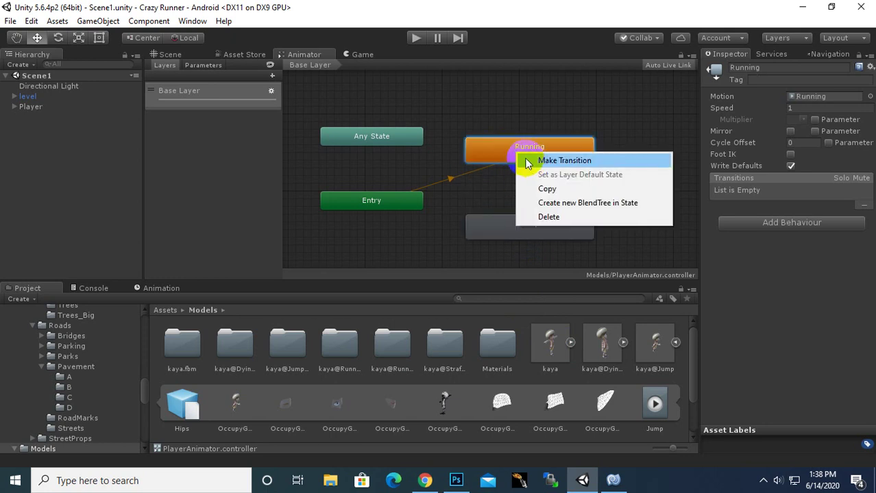
{"action": "left_click", "coordinate": [531, 161]}
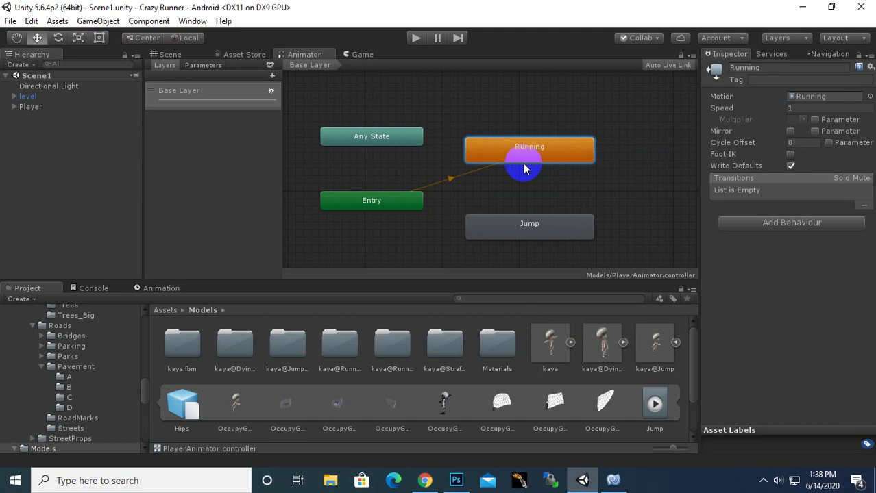
{"action": "left_click", "coordinate": [521, 226]}
{"action": "left_click", "coordinate": [526, 220]}
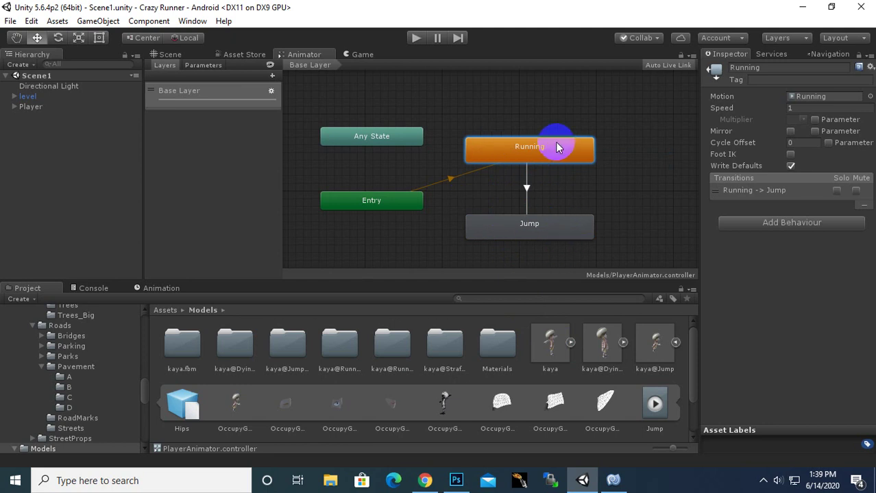
- Add the return transition from Jump to Running, then select the Running-to-Jump arrow
{"action": "right_click", "coordinate": [563, 226]}
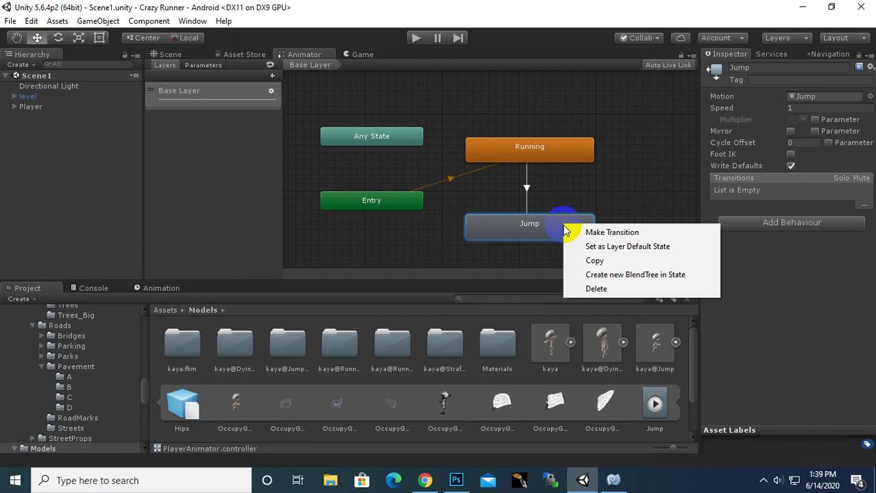
{"action": "left_click", "coordinate": [575, 236]}
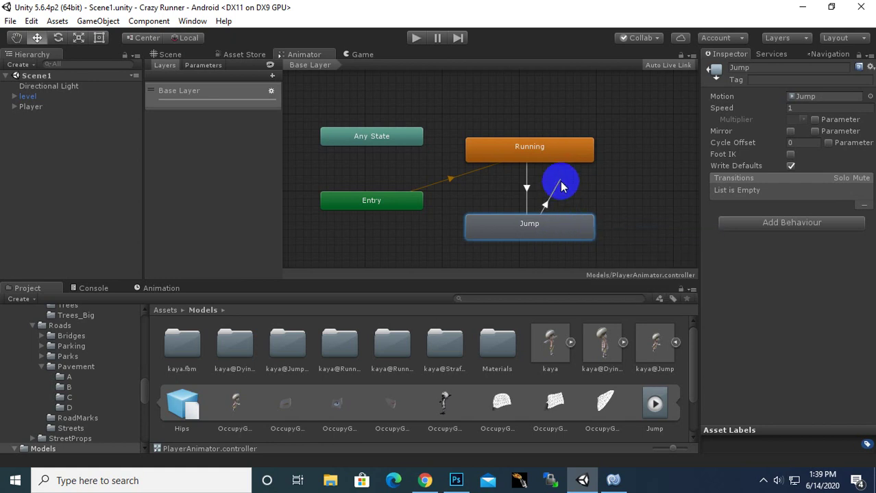
{"action": "left_click", "coordinate": [541, 163]}
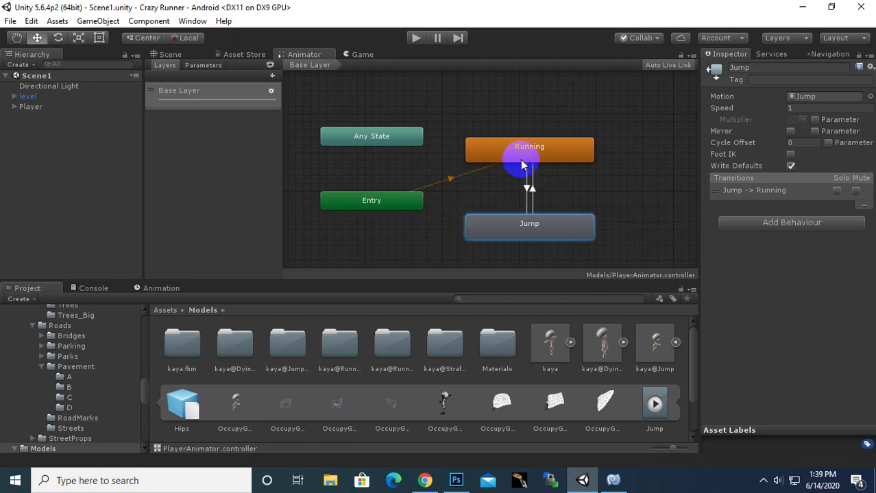
{"action": "left_click", "coordinate": [526, 192]}
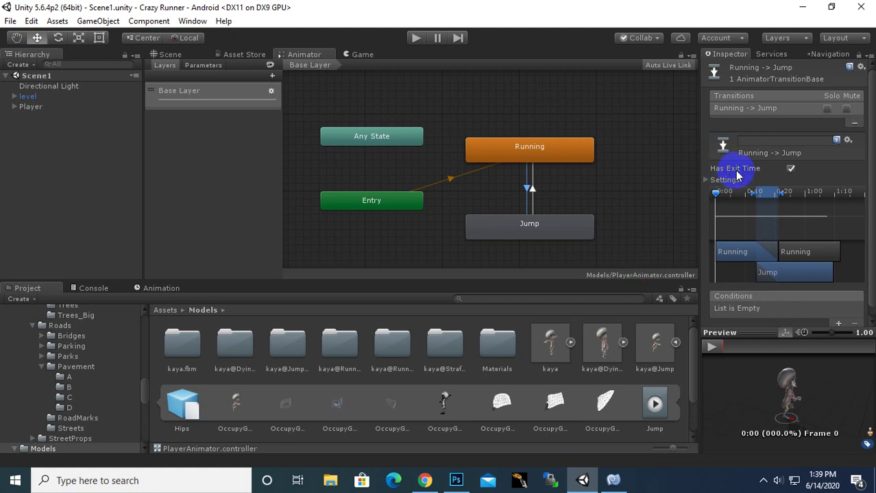
{"action": "left_click", "coordinate": [790, 169]}
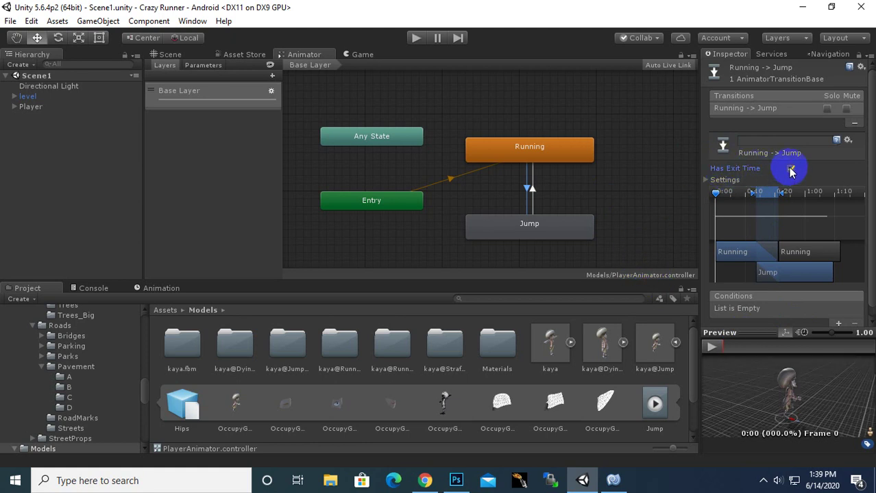
{"action": "left_click", "coordinate": [790, 170]}
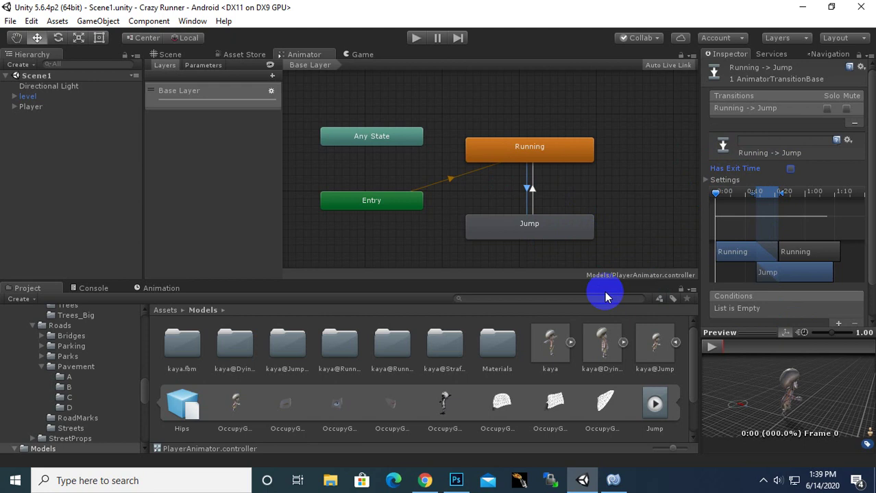
{"action": "left_click", "coordinate": [763, 481]}
{"action": "left_click", "coordinate": [747, 430]}
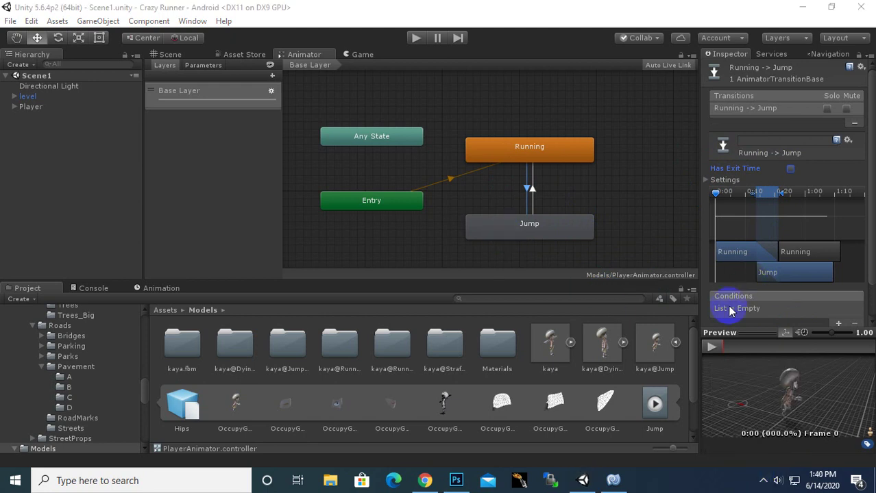
{"action": "scroll", "coordinate": [750, 295], "scroll_direction": "down", "scroll_amount": 2}
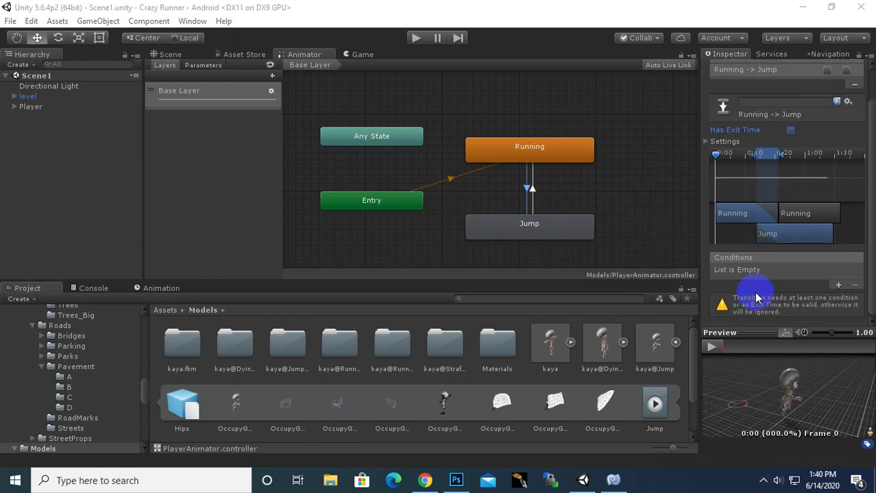
{"action": "left_click", "coordinate": [838, 285]}
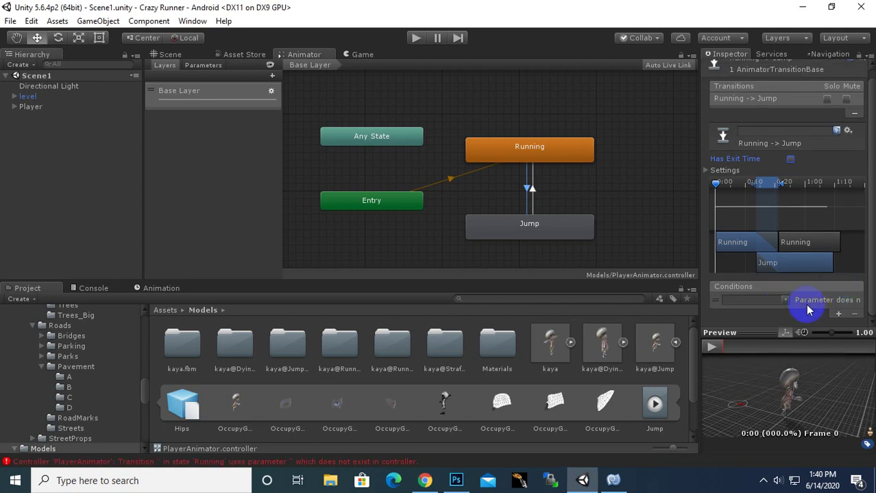
{"action": "left_click", "coordinate": [785, 302]}
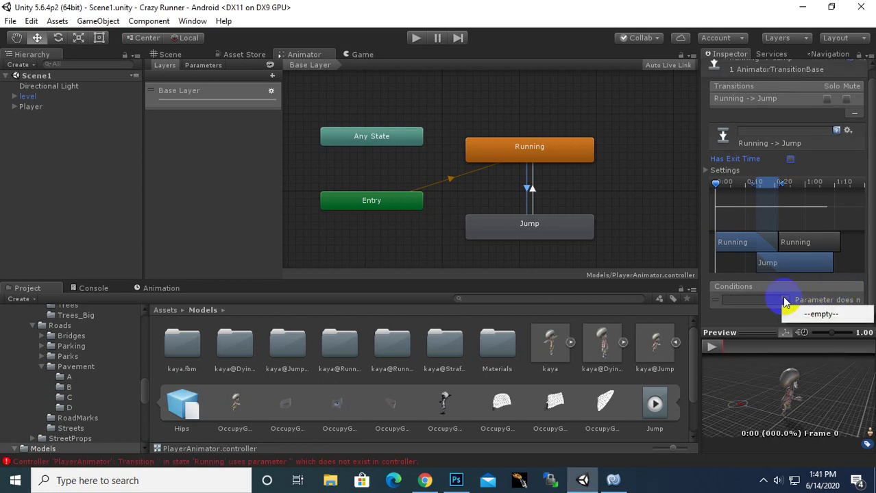
{"action": "left_click", "coordinate": [823, 302]}
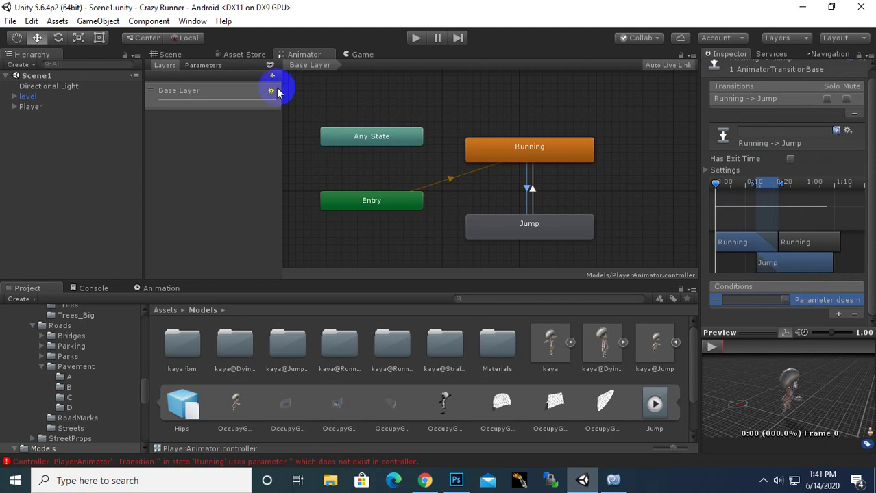
- In the Animator's Parameters list, add a new Trigger parameter named Jump
{"action": "left_click", "coordinate": [215, 69]}
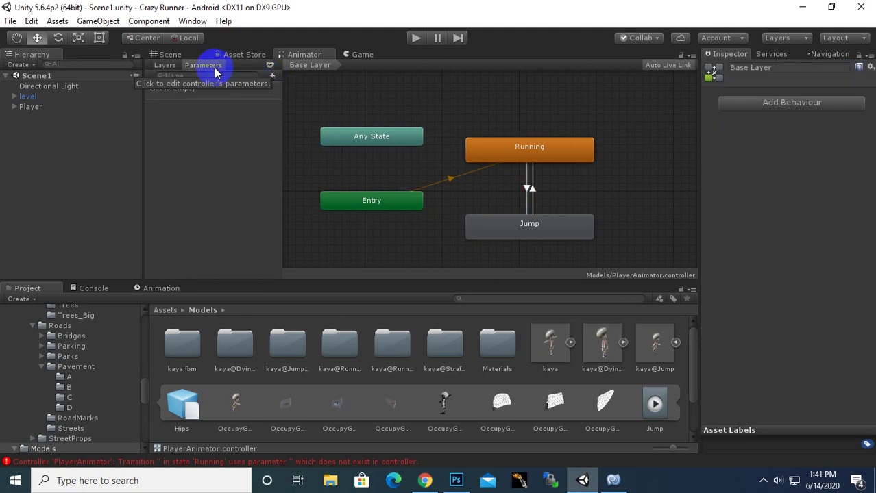
{"action": "left_click", "coordinate": [272, 77]}
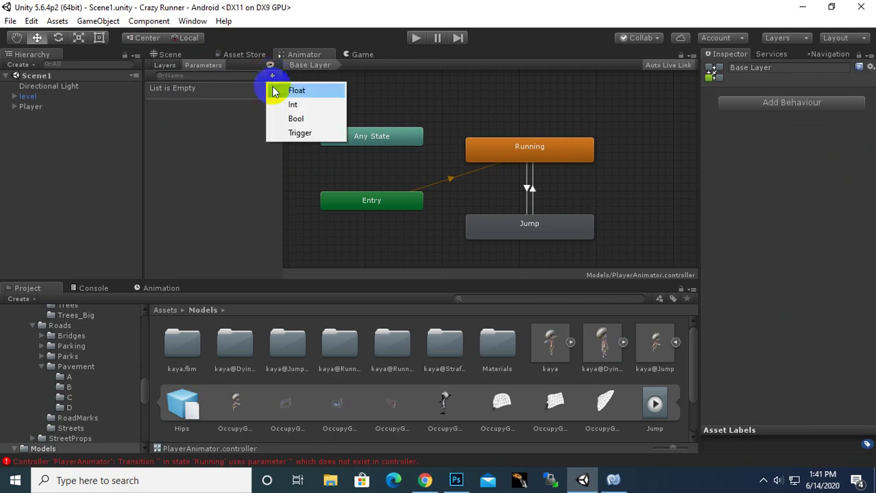
{"action": "left_click", "coordinate": [288, 134]}
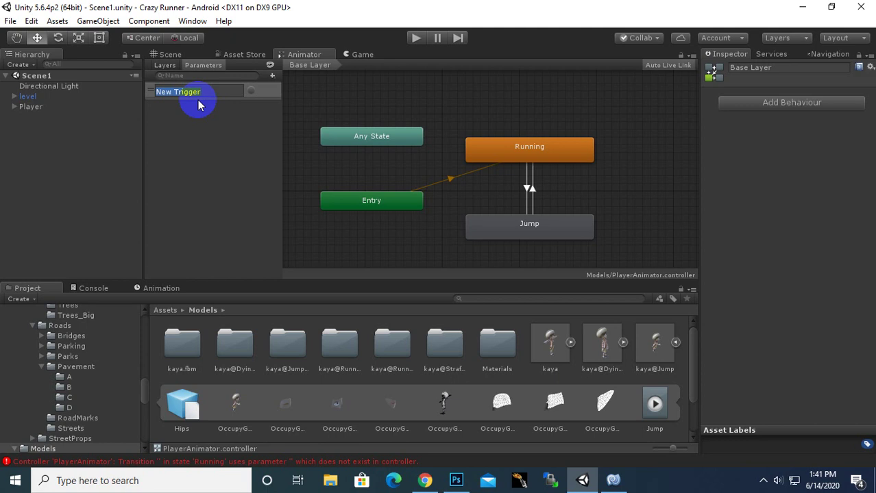
{"action": "type", "text": "Jump"}
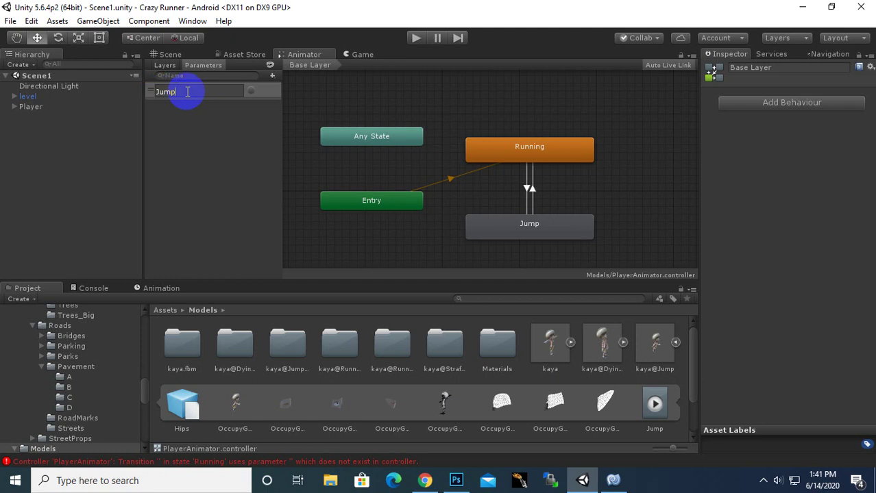
{"action": "key", "text": "Return"}
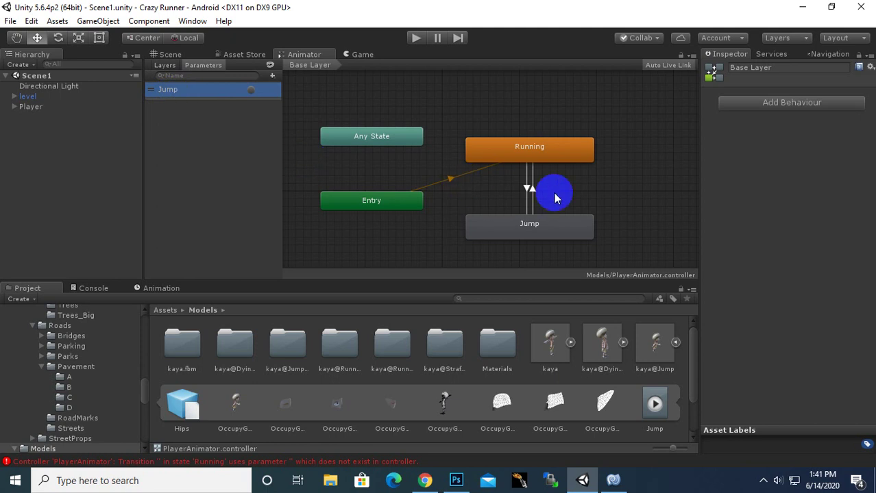
- Set the Running-to-Jump transition's condition to the Jump trigger
{"action": "left_click", "coordinate": [526, 190]}
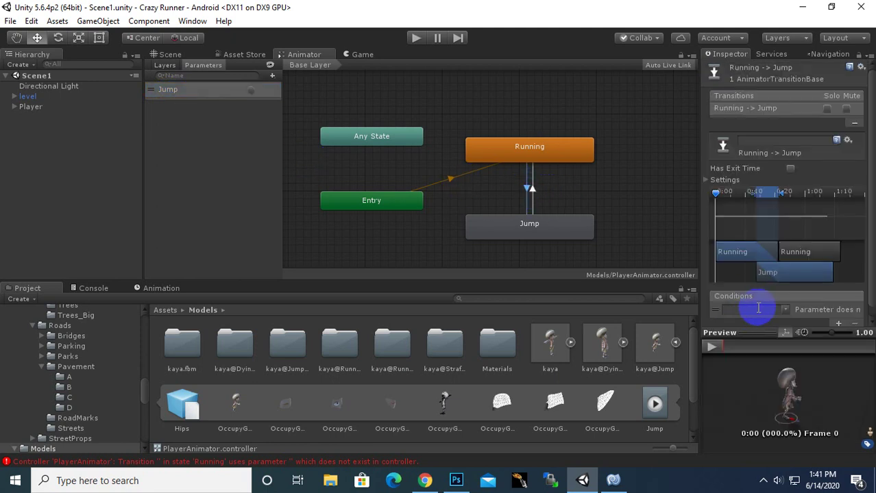
{"action": "left_click", "coordinate": [786, 310]}
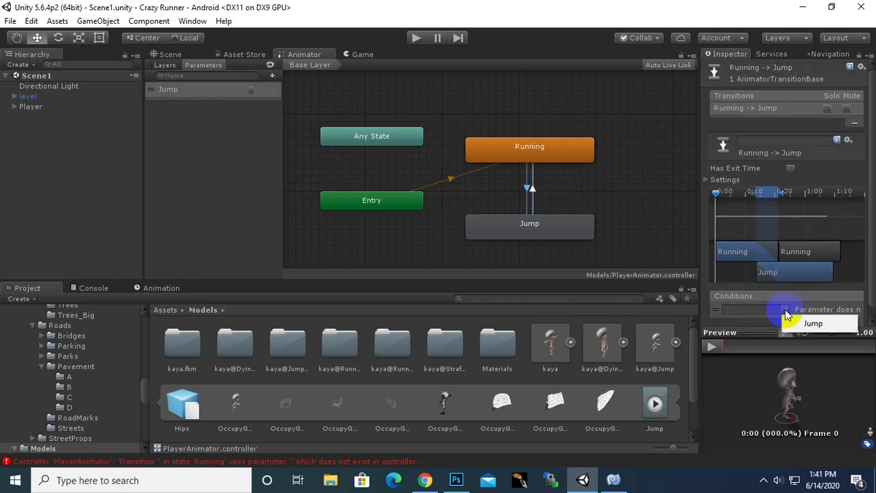
{"action": "left_click", "coordinate": [798, 323]}
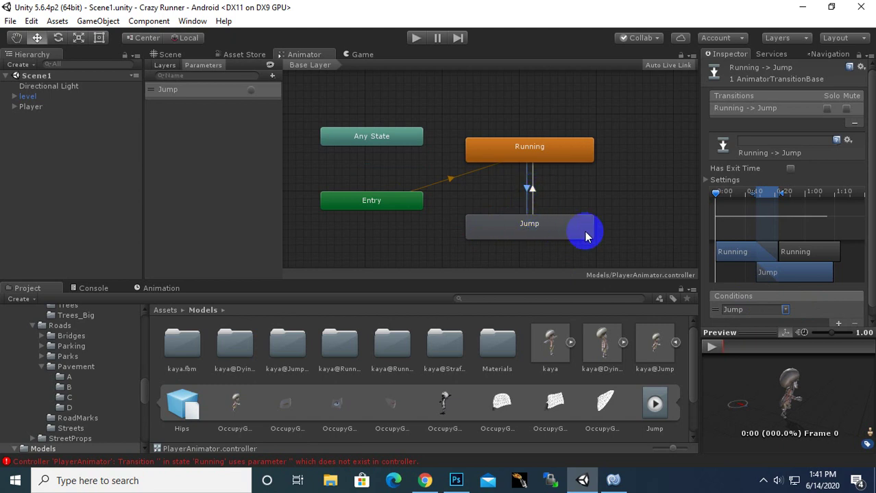
- Inspect and preview the Jump-to-Running transition, then return to the city Scene view
{"action": "left_click", "coordinate": [535, 195]}
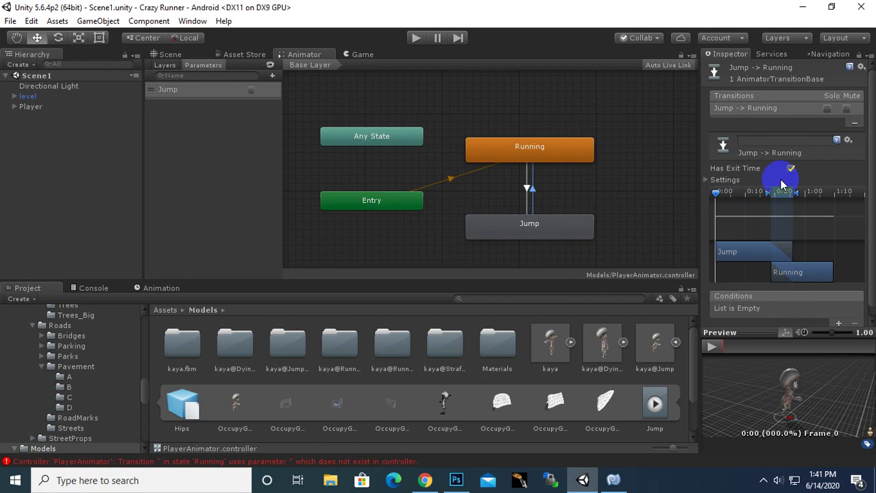
{"action": "left_click", "coordinate": [713, 348]}
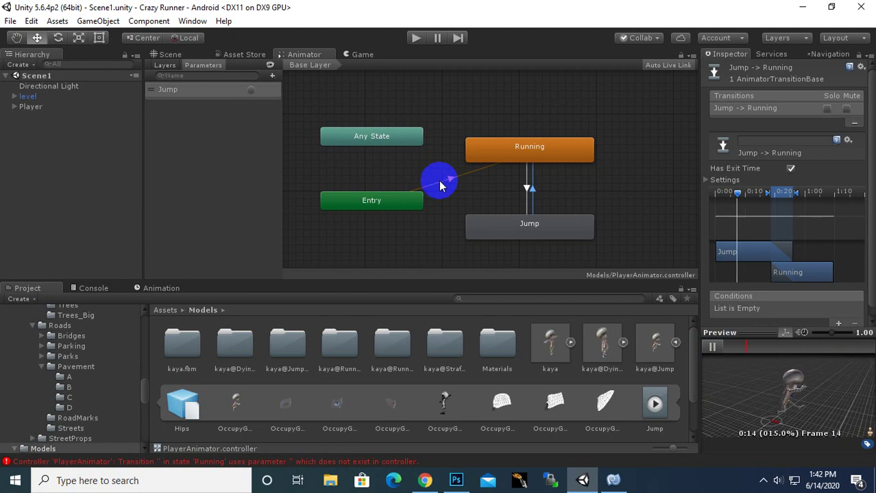
{"action": "left_click", "coordinate": [171, 55]}
{"action": "middle_click_drag", "start_coordinate": [372, 195], "coordinate": [471, 235]}
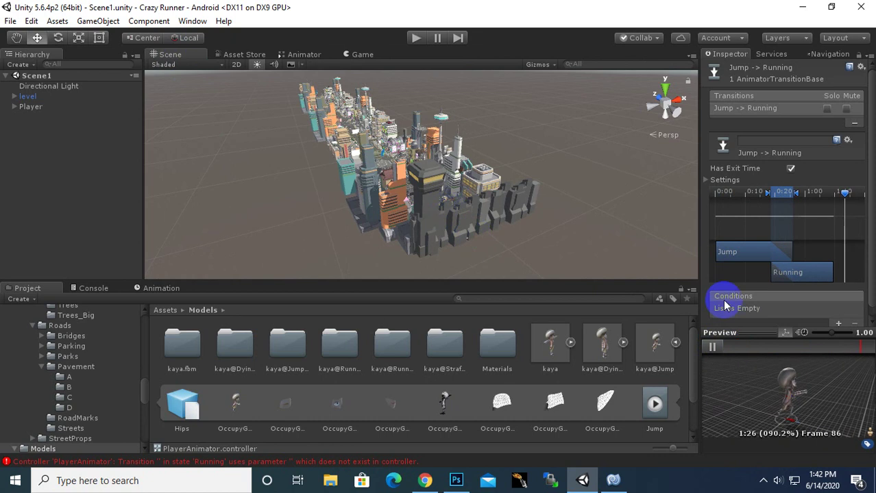
{"action": "left_click", "coordinate": [712, 347]}
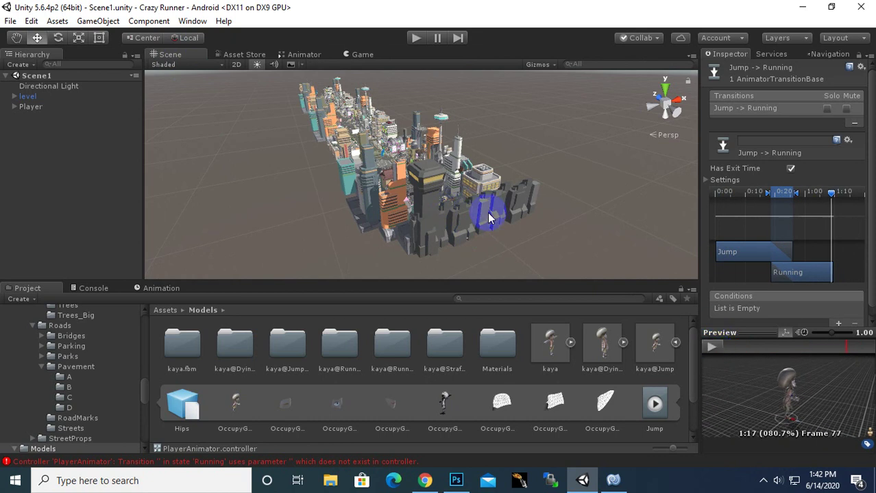
- Bring PlayerController.cs forward in MonoDevelop and scroll to the top of the script
{"action": "left_click", "coordinate": [615, 481]}
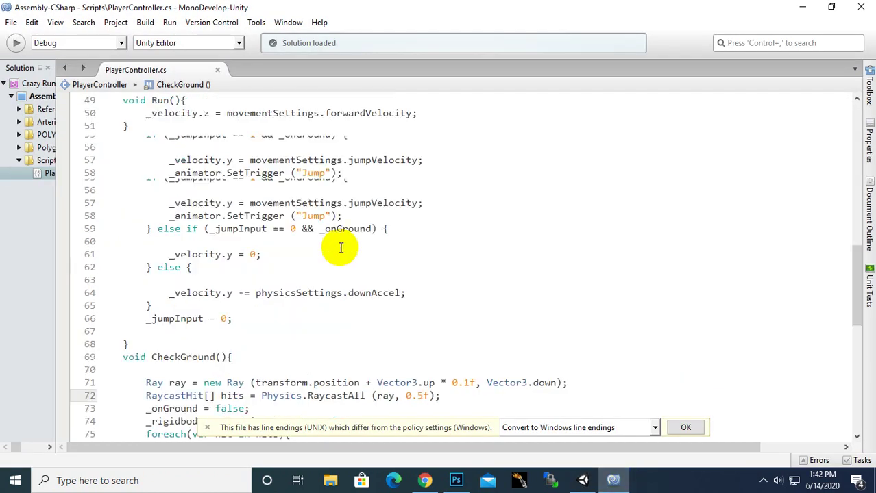
{"action": "scroll", "coordinate": [341, 248], "scroll_direction": "up", "scroll_amount": 3}
{"action": "scroll", "coordinate": [340, 248], "scroll_direction": "up", "scroll_amount": 7}
{"action": "scroll", "coordinate": [341, 248], "scroll_direction": "up", "scroll_amount": 5}
{"action": "scroll", "coordinate": [340, 249], "scroll_direction": "up", "scroll_amount": 1}
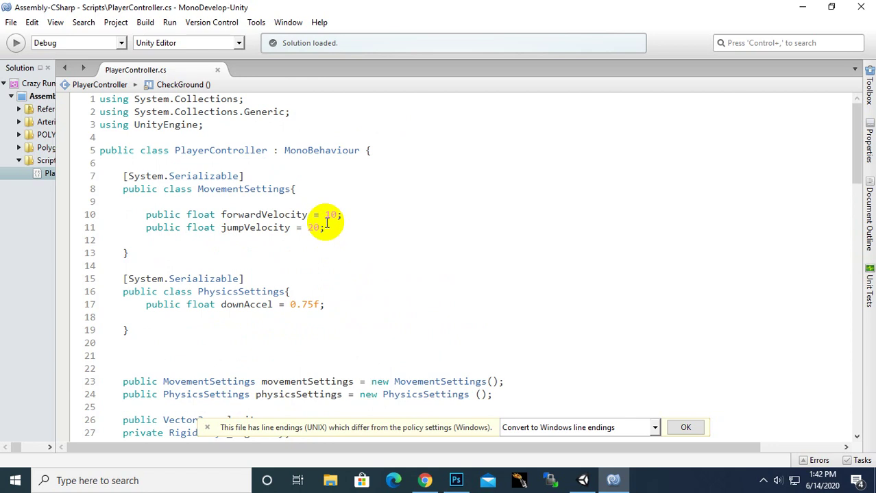
{"action": "scroll", "coordinate": [263, 246], "scroll_direction": "down", "scroll_amount": 1}
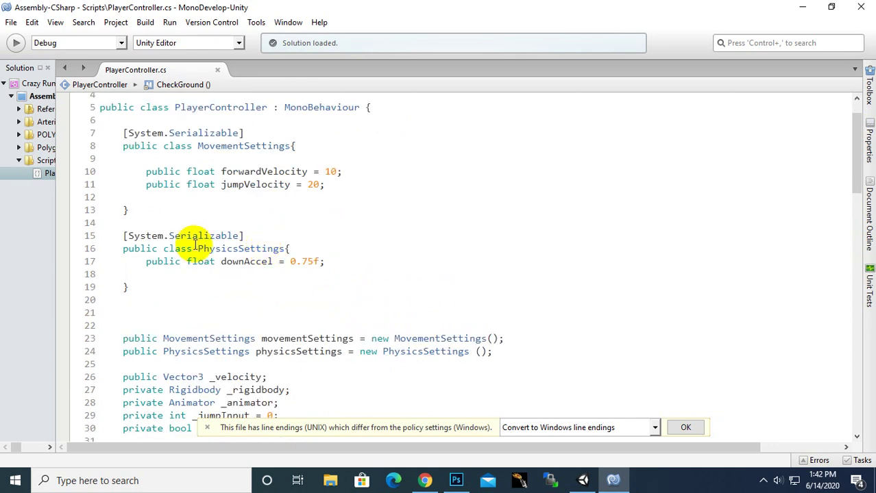
- Highlight the PhysicsSettings class and its downAccel value of 0.75f
{"action": "left_click_drag", "start_coordinate": [124, 236], "coordinate": [178, 288]}
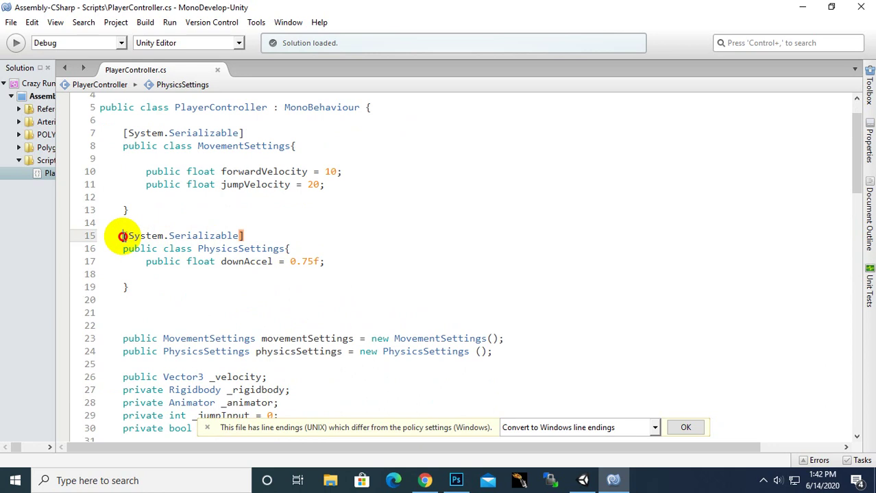
{"action": "left_click", "coordinate": [176, 249]}
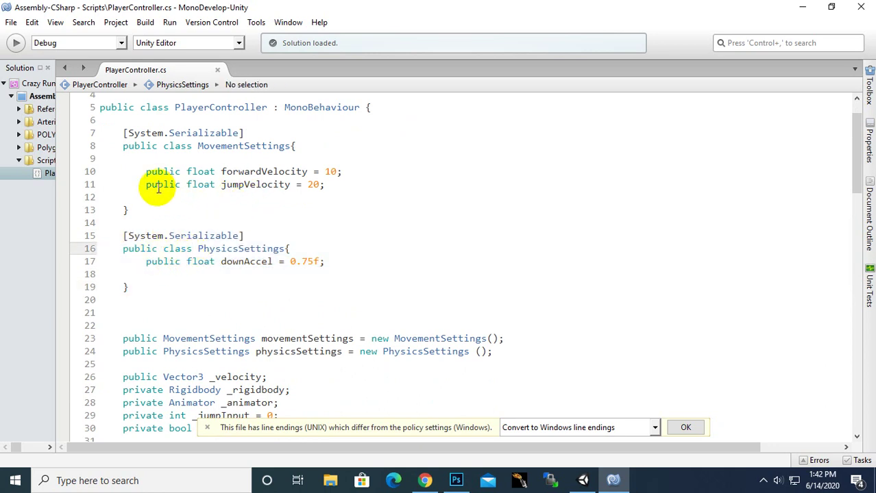
{"action": "left_click_drag", "start_coordinate": [221, 261], "coordinate": [272, 261]}
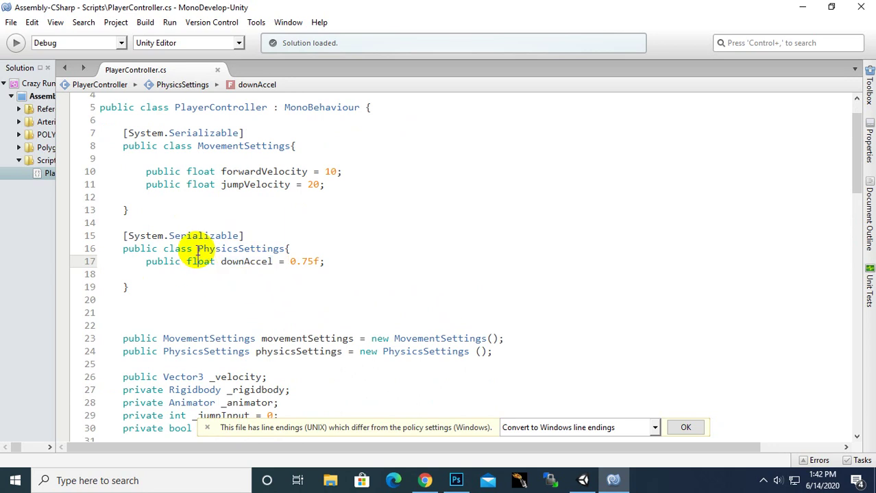
{"action": "left_click_drag", "start_coordinate": [198, 249], "coordinate": [283, 249]}
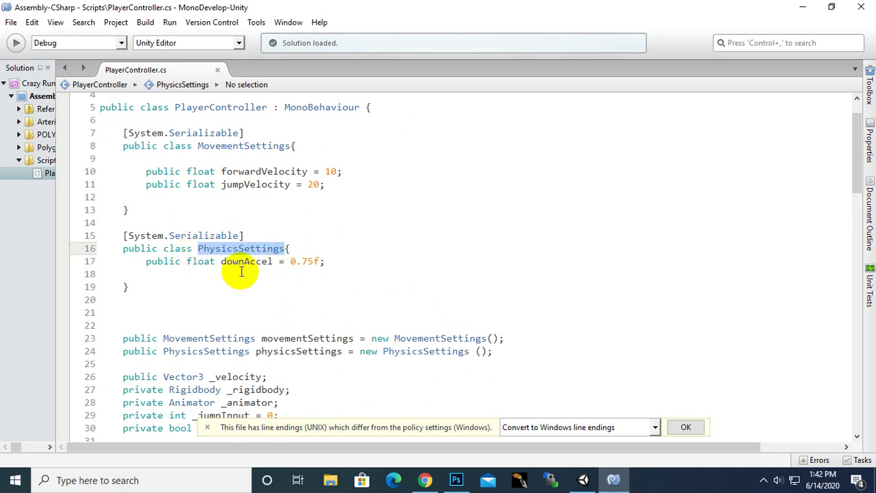
{"action": "left_click", "coordinate": [205, 264]}
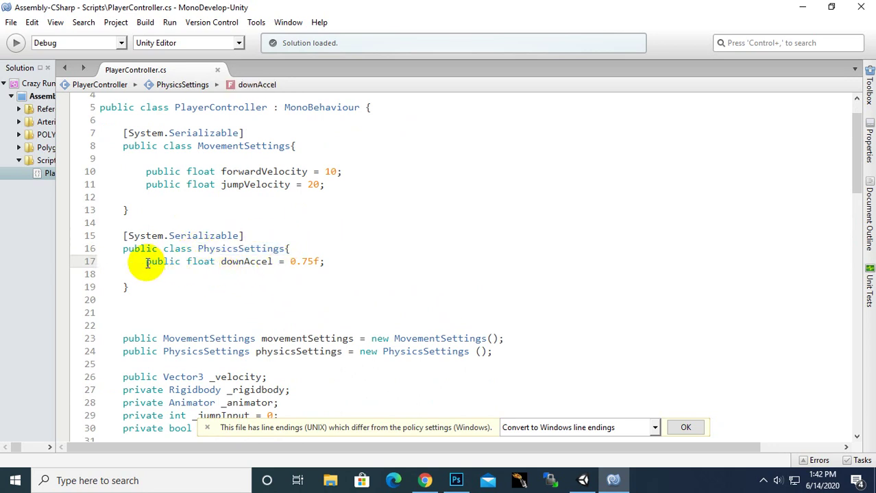
{"action": "left_click_drag", "start_coordinate": [221, 262], "coordinate": [319, 261]}
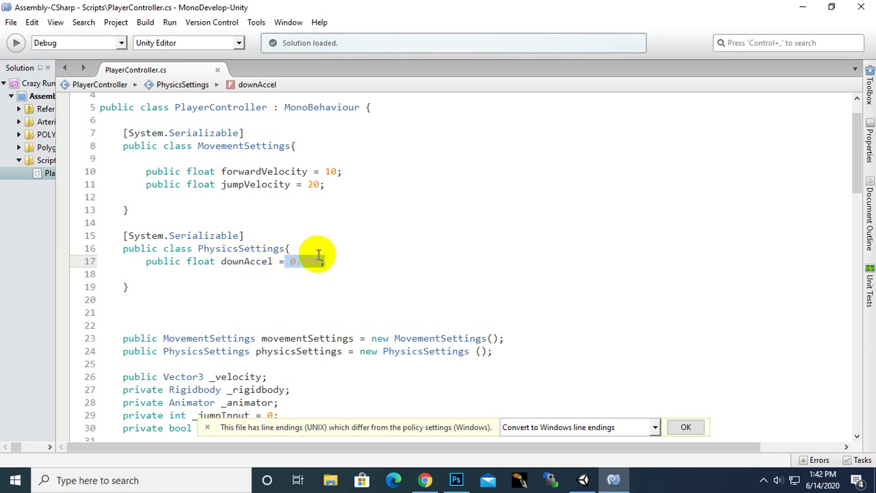
- Highlight the public float jumpVelocity declaration on line 11
{"action": "left_click", "coordinate": [225, 185]}
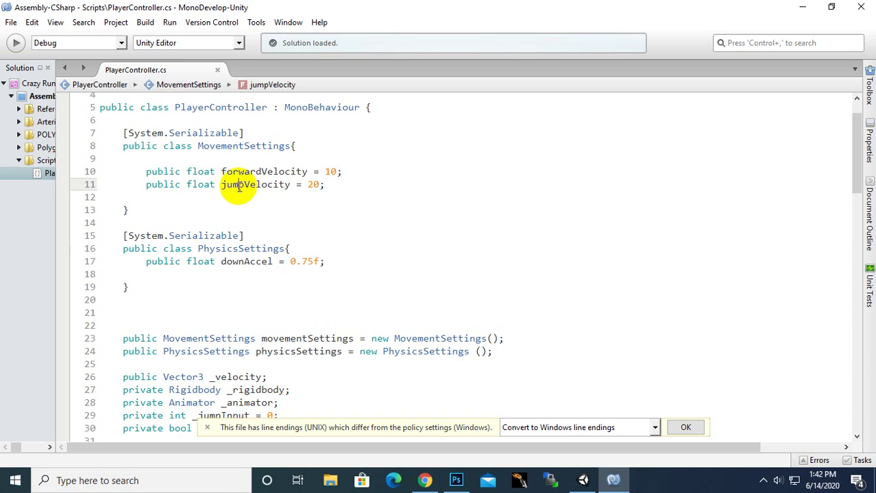
{"action": "left_click_drag", "start_coordinate": [144, 185], "coordinate": [218, 185]}
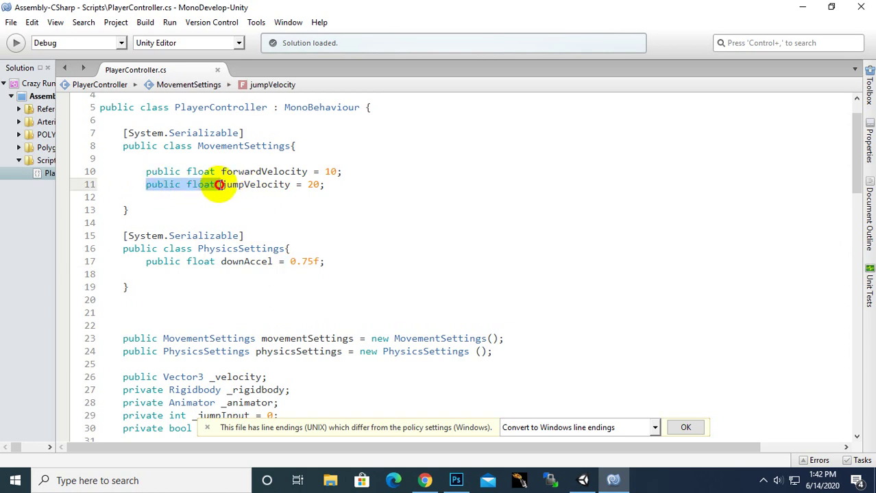
{"action": "left_click", "coordinate": [239, 185]}
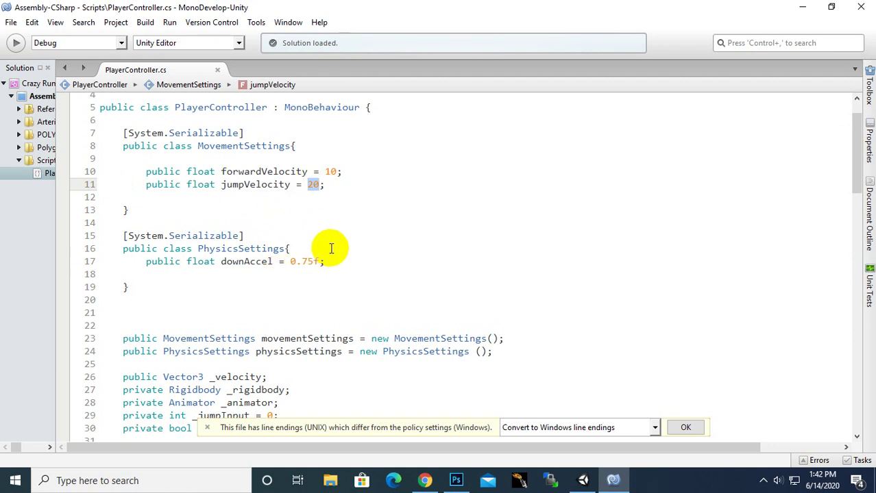
{"action": "scroll", "coordinate": [331, 248], "scroll_direction": "down", "scroll_amount": 3}
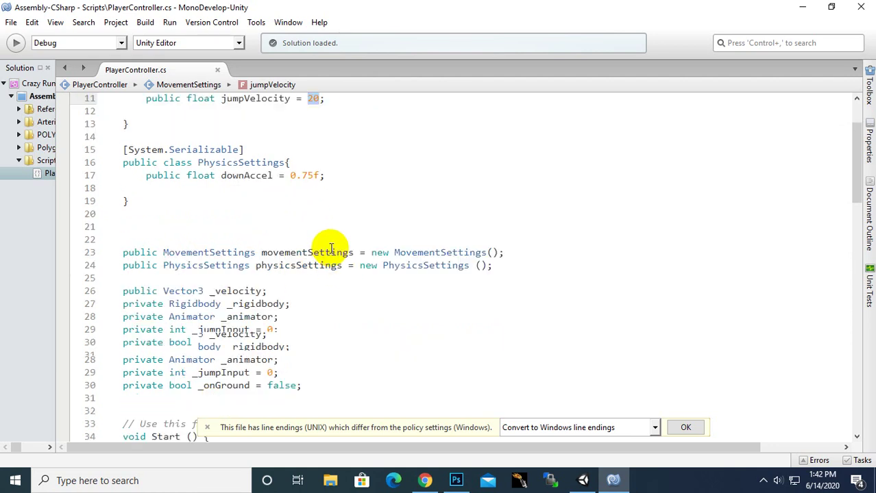
{"action": "left_click", "coordinate": [123, 265]}
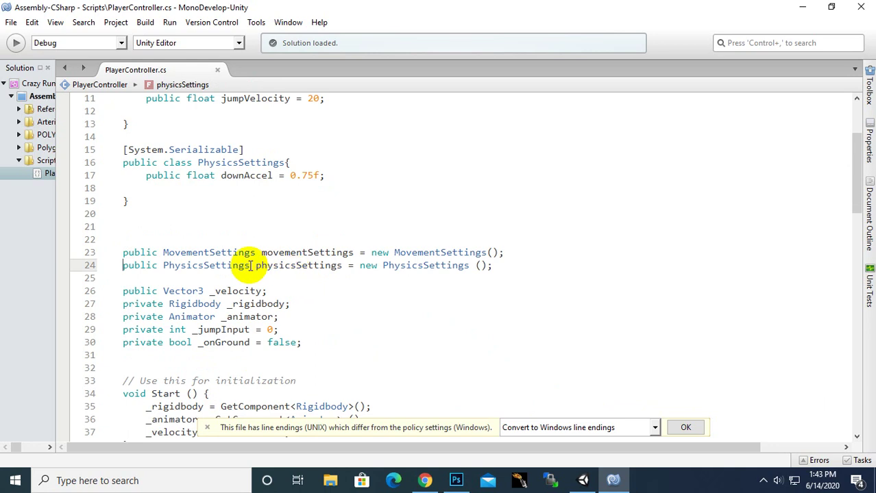
{"action": "scroll", "coordinate": [420, 287], "scroll_direction": "down", "scroll_amount": 1}
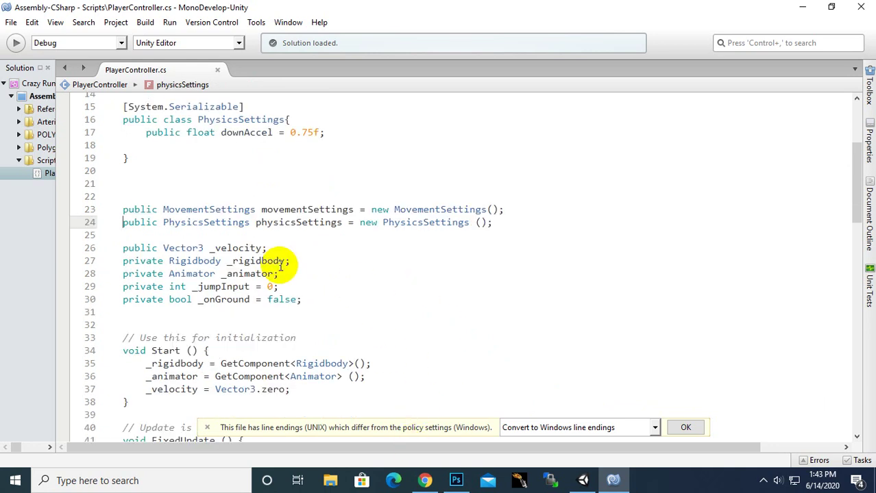
{"action": "scroll", "coordinate": [265, 249], "scroll_direction": "up", "scroll_amount": 1}
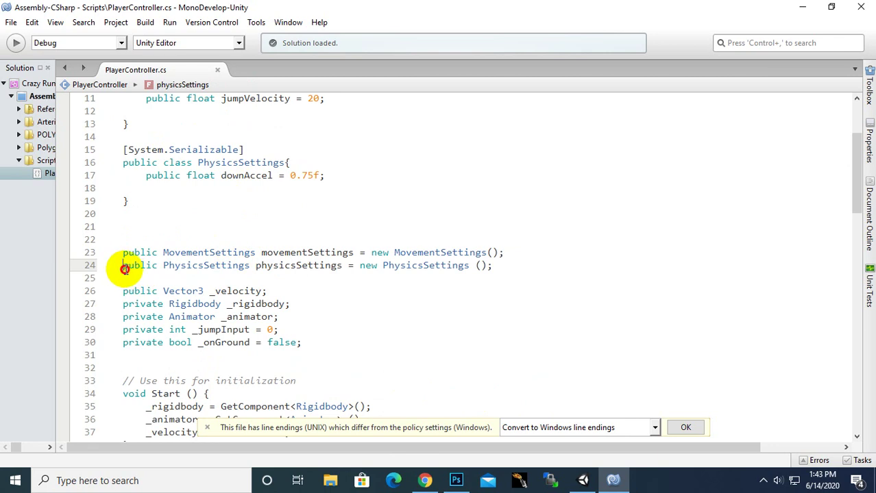
{"action": "left_click_drag", "start_coordinate": [125, 269], "coordinate": [281, 269]}
{"action": "left_click", "coordinate": [286, 271]}
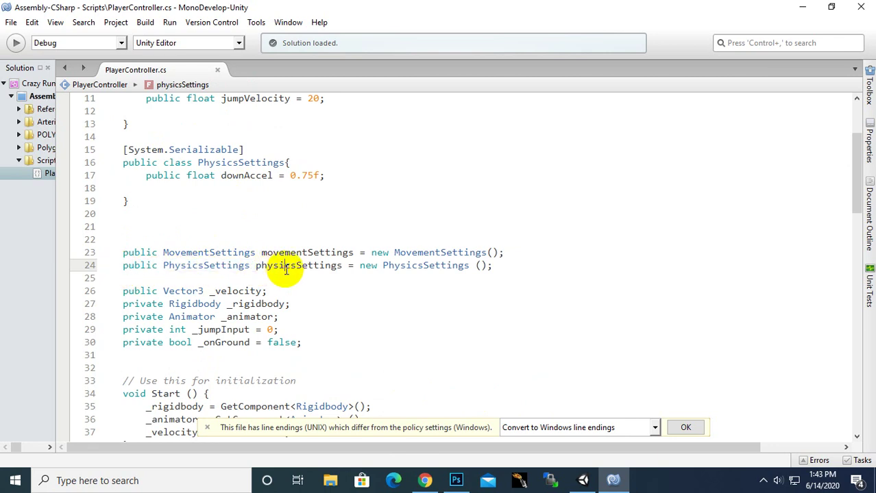
{"action": "left_click_drag", "start_coordinate": [493, 266], "coordinate": [387, 272]}
{"action": "left_click", "coordinate": [446, 252]}
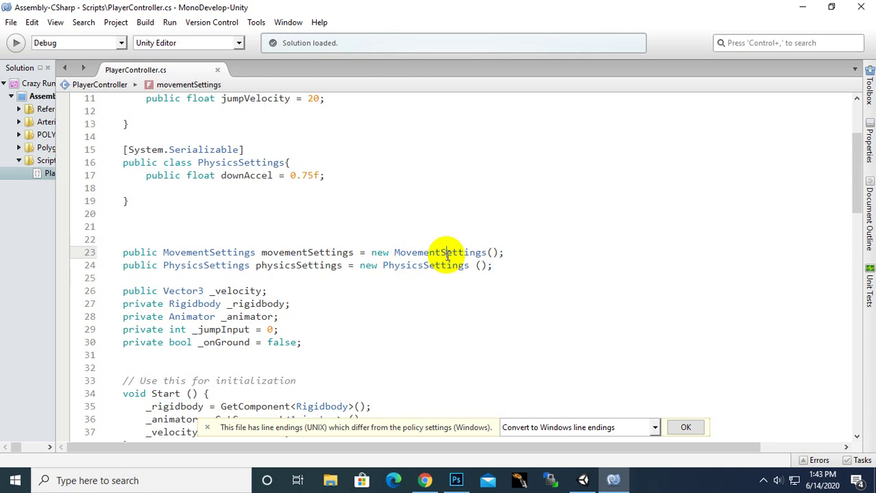
{"action": "left_click_drag", "start_coordinate": [495, 268], "coordinate": [121, 266]}
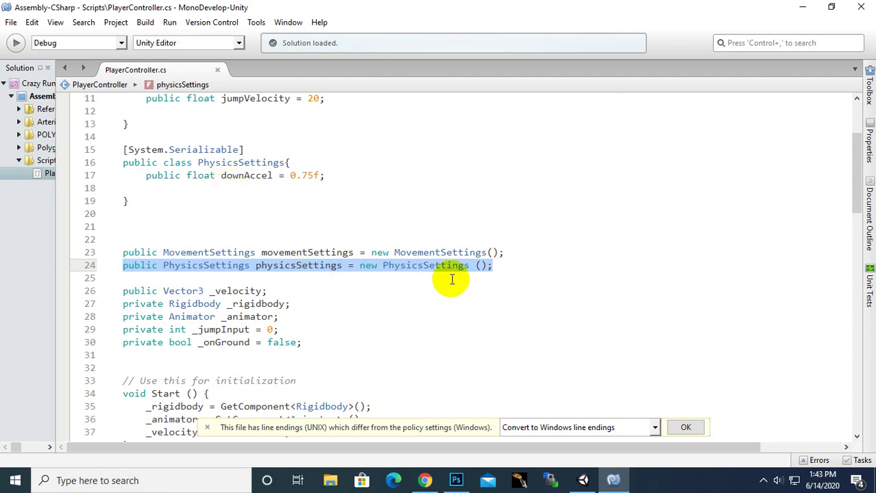
{"action": "scroll", "coordinate": [452, 280], "scroll_direction": "down", "scroll_amount": 1}
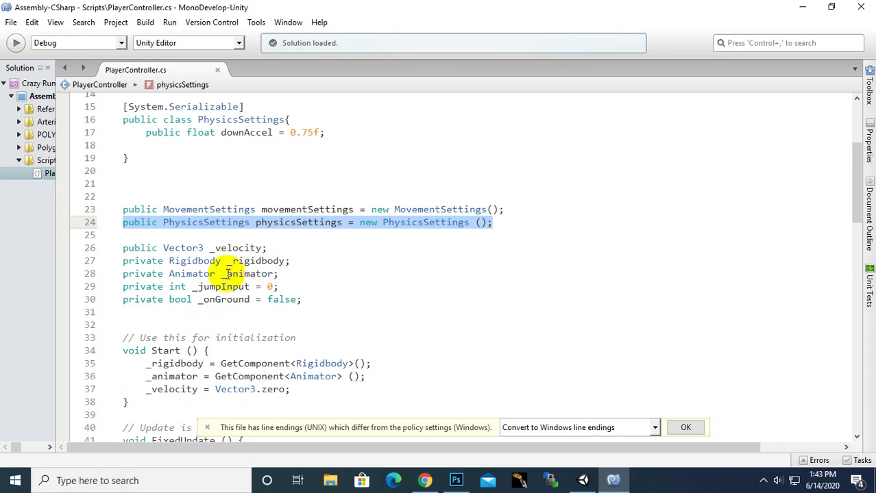
{"action": "left_click_drag", "start_coordinate": [124, 274], "coordinate": [283, 274]}
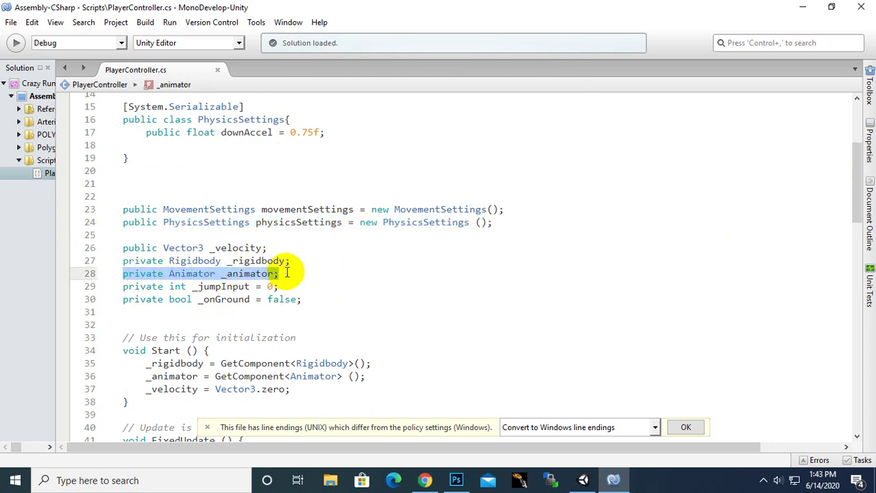
{"action": "left_click", "coordinate": [286, 273]}
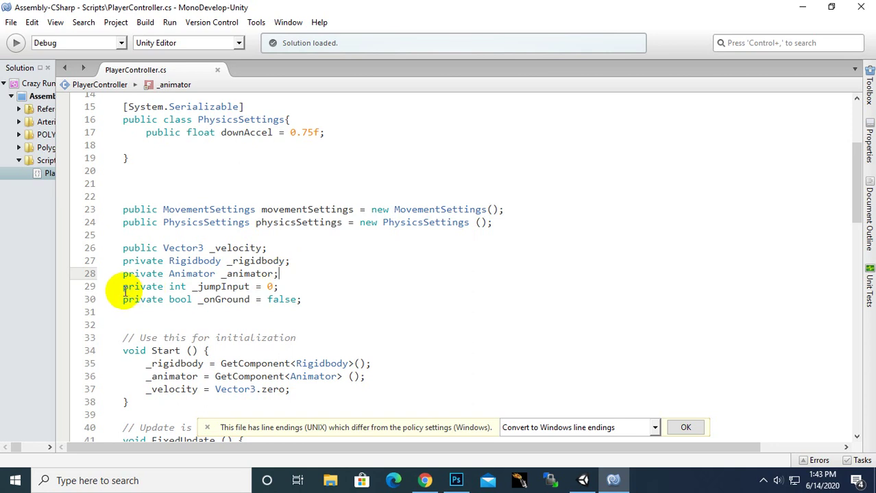
{"action": "left_click_drag", "start_coordinate": [124, 290], "coordinate": [271, 287]}
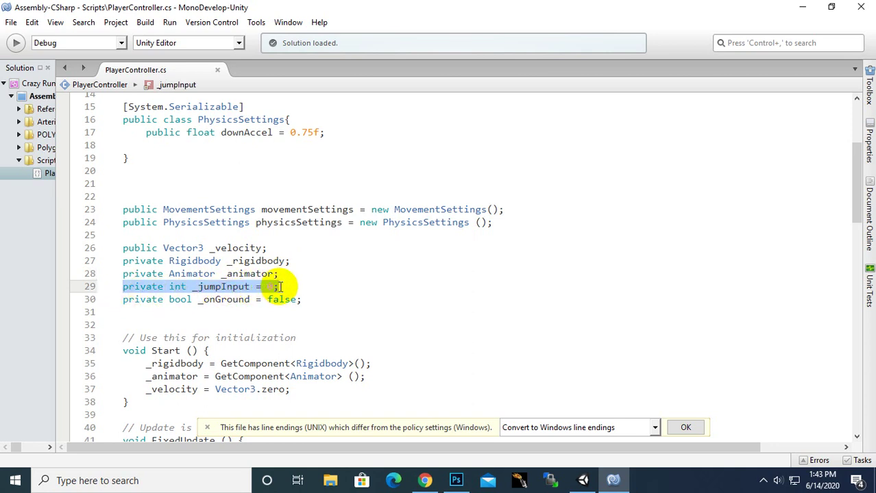
{"action": "left_click", "coordinate": [279, 287]}
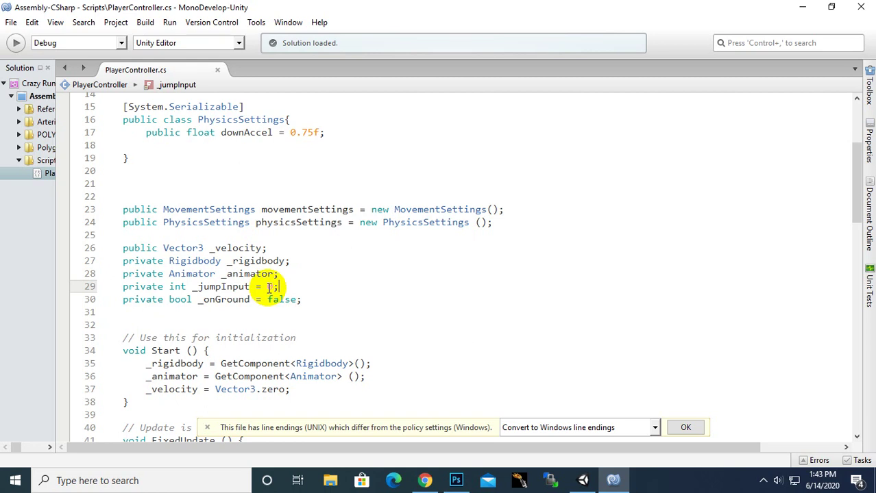
{"action": "left_click", "coordinate": [271, 288]}
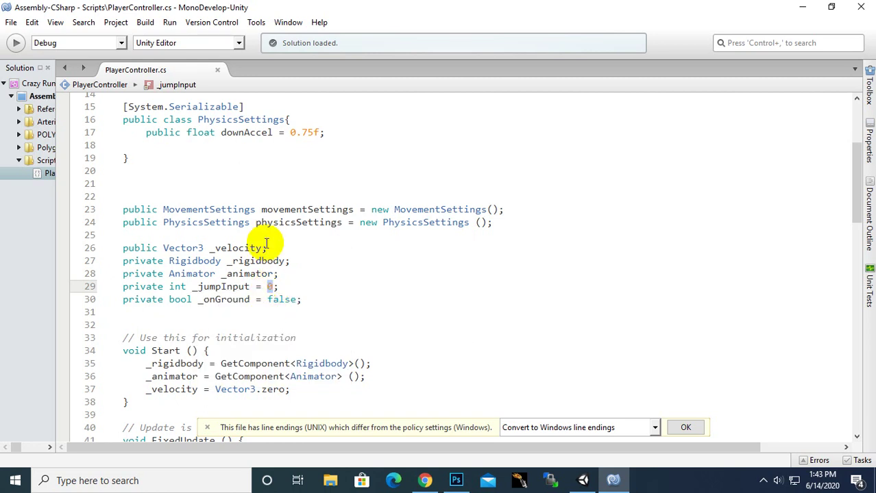
{"action": "left_click", "coordinate": [138, 305]}
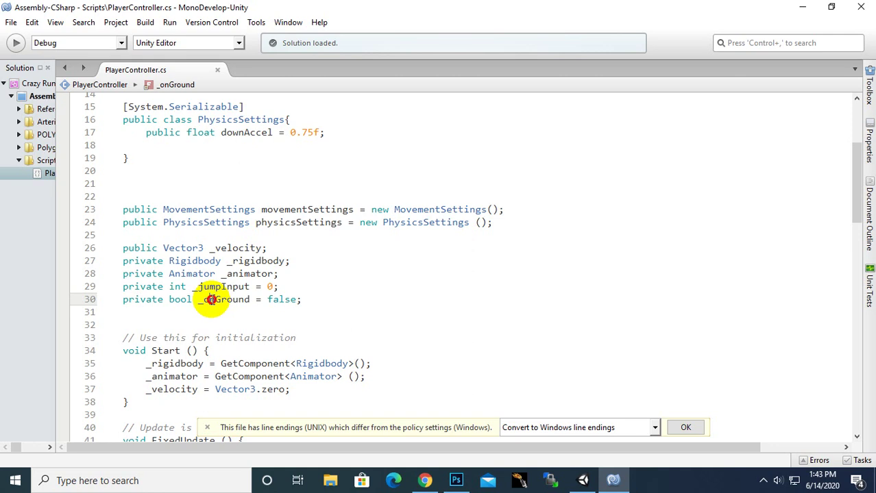
{"action": "left_click_drag", "start_coordinate": [204, 299], "coordinate": [245, 301]}
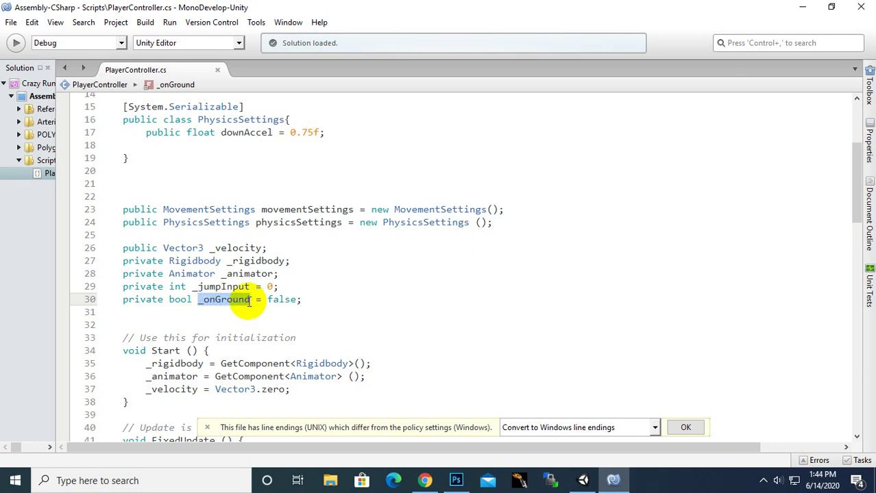
{"action": "left_click", "coordinate": [245, 302]}
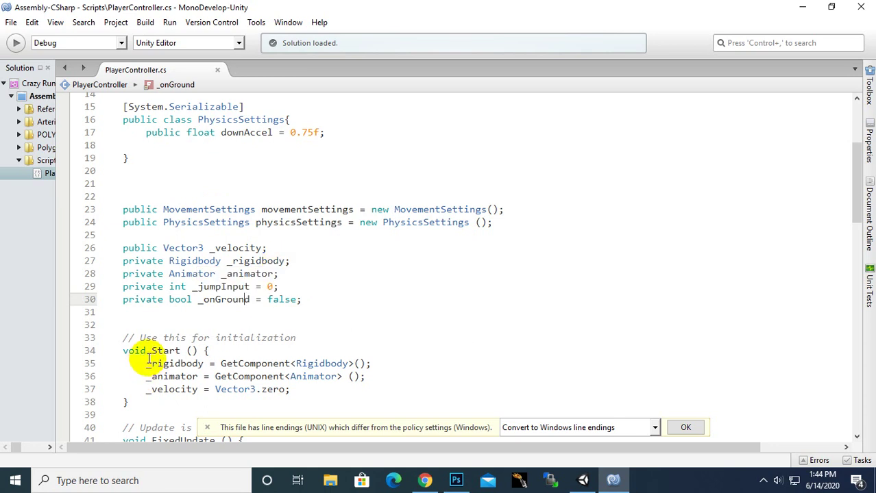
{"action": "left_click_drag", "start_coordinate": [123, 351], "coordinate": [179, 351]}
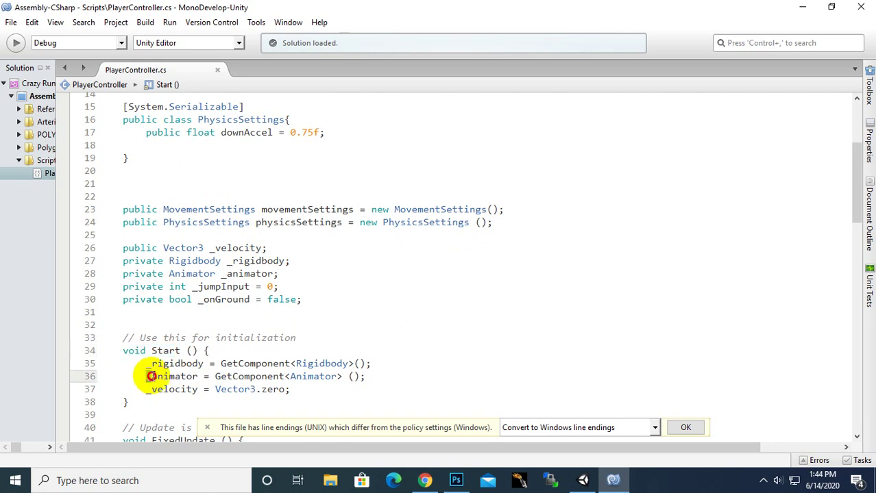
{"action": "double_click", "coordinate": [152, 376]}
{"action": "left_click", "coordinate": [168, 365]}
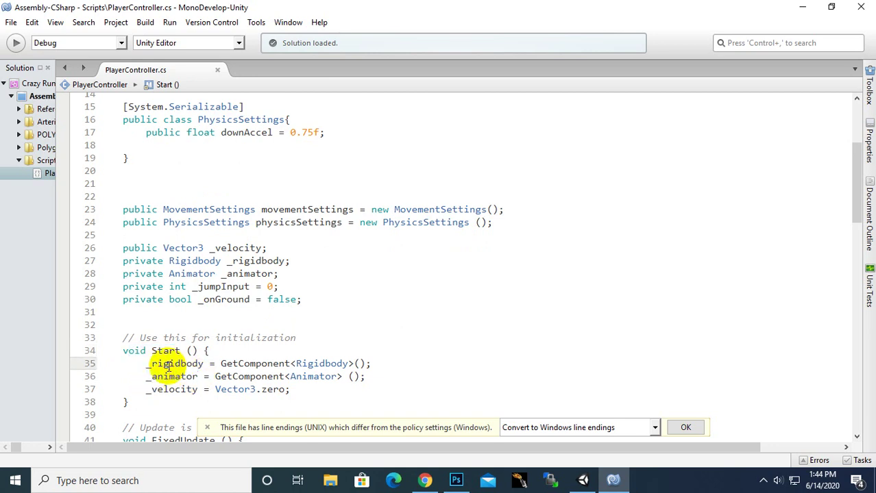
{"action": "left_click", "coordinate": [585, 482]}
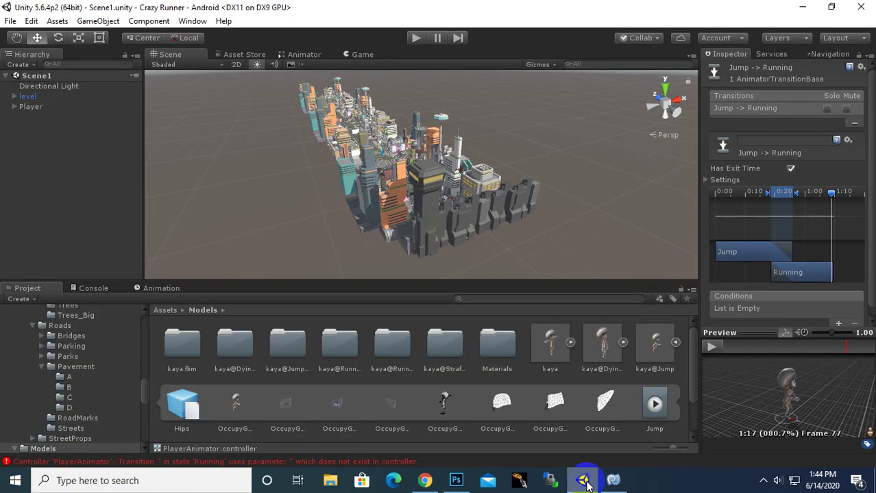
{"action": "left_click", "coordinate": [32, 107]}
{"action": "scroll", "coordinate": [720, 198], "scroll_direction": "down", "scroll_amount": 5}
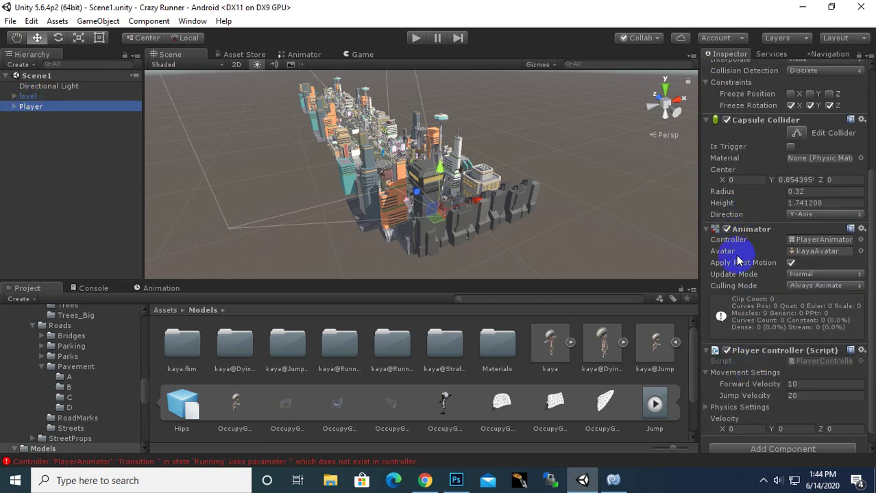
{"action": "left_click", "coordinate": [614, 480]}
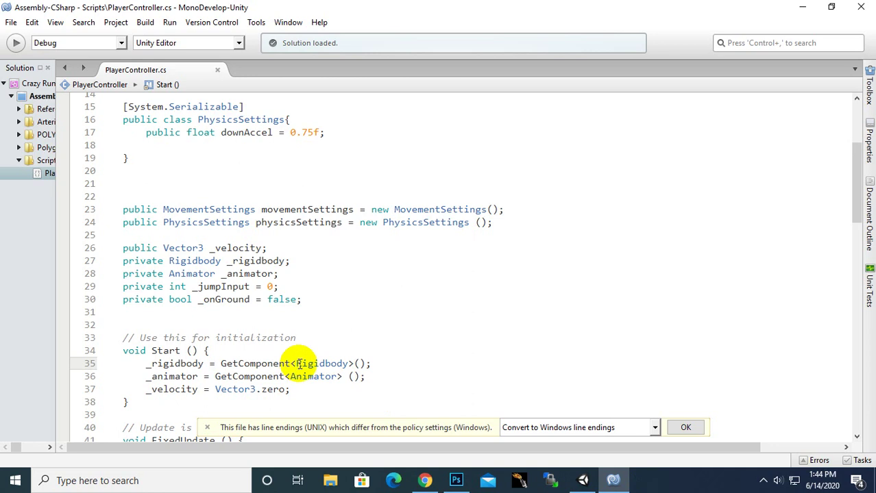
{"action": "left_click", "coordinate": [200, 378]}
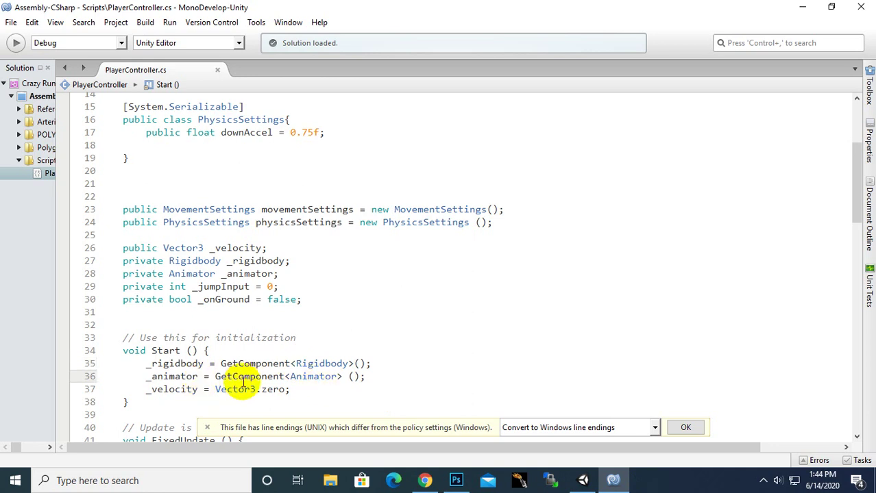
{"action": "left_click_drag", "start_coordinate": [365, 377], "coordinate": [155, 374]}
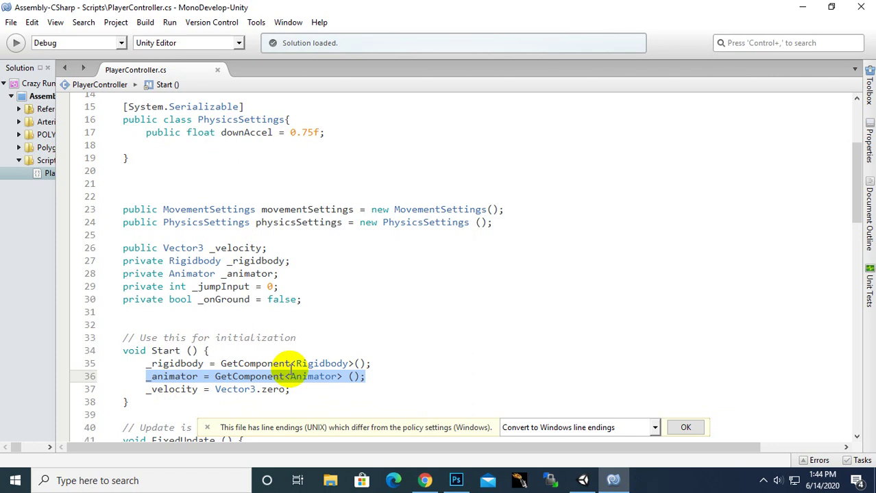
{"action": "scroll", "coordinate": [286, 348], "scroll_direction": "down", "scroll_amount": 1}
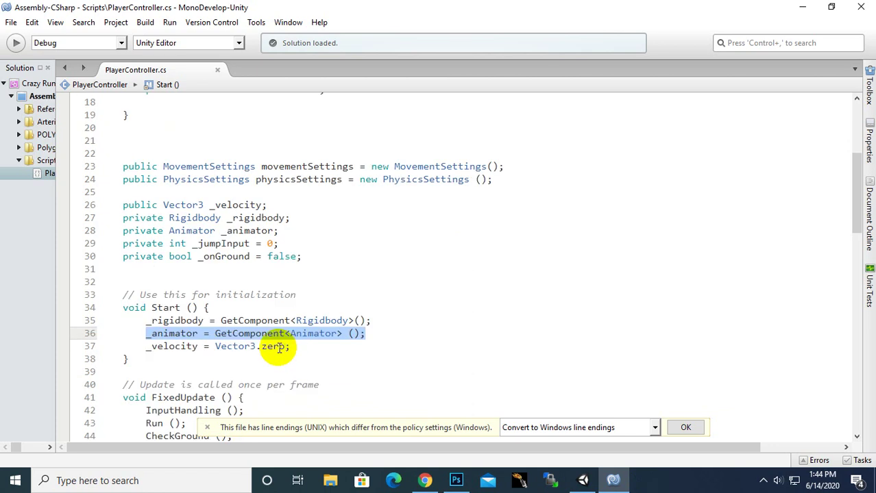
{"action": "scroll", "coordinate": [273, 338], "scroll_direction": "down", "scroll_amount": 1}
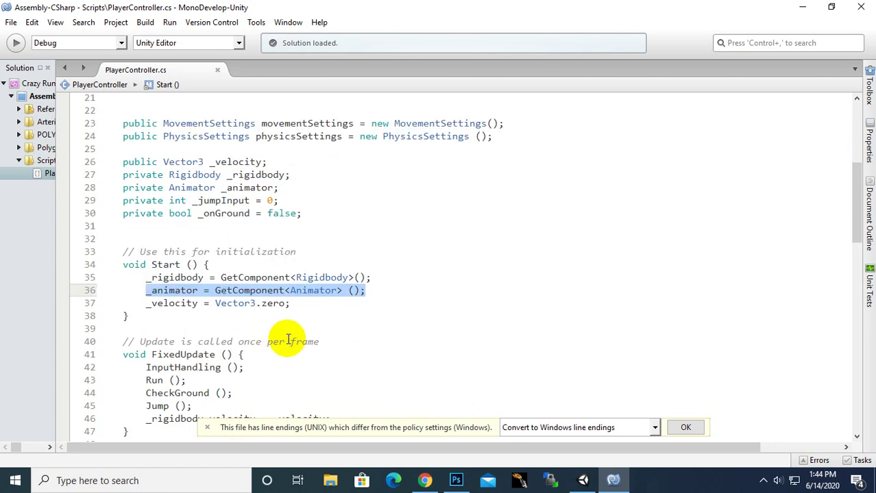
{"action": "scroll", "coordinate": [284, 336], "scroll_direction": "down", "scroll_amount": 1}
{"action": "scroll", "coordinate": [226, 318], "scroll_direction": "down", "scroll_amount": 1}
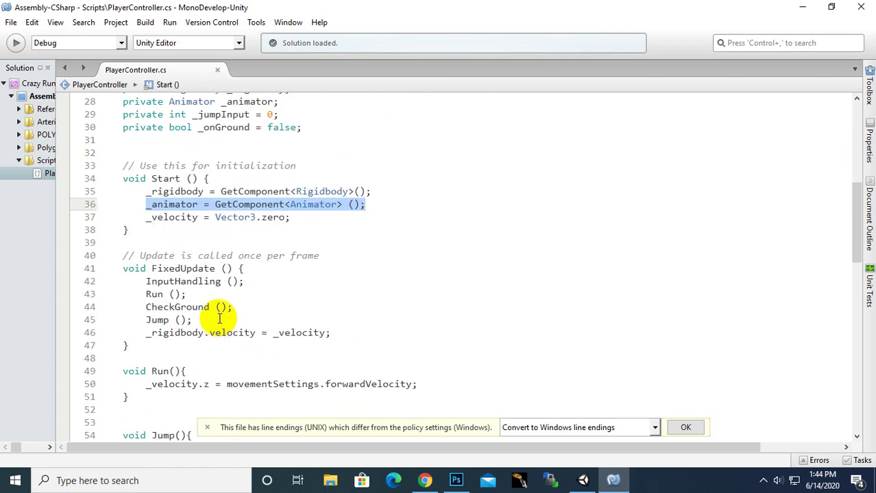
{"action": "scroll", "coordinate": [174, 274], "scroll_direction": "down", "scroll_amount": 1}
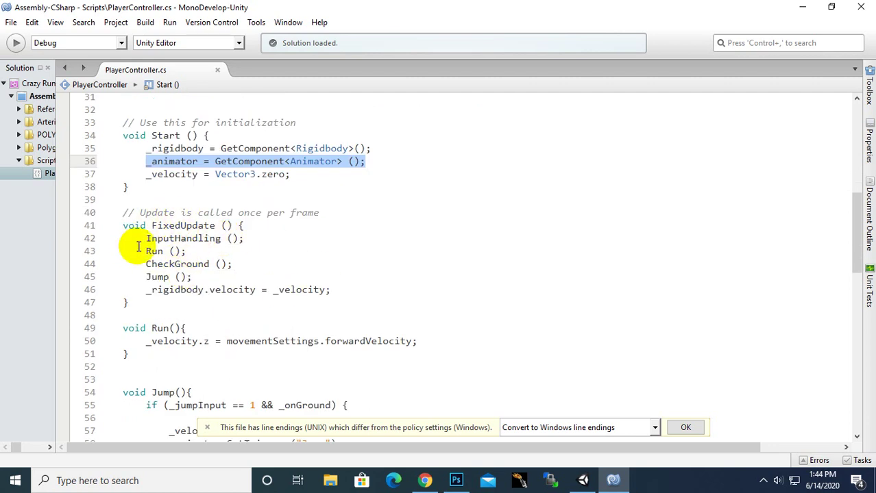
{"action": "left_click_drag", "start_coordinate": [146, 239], "coordinate": [253, 239]}
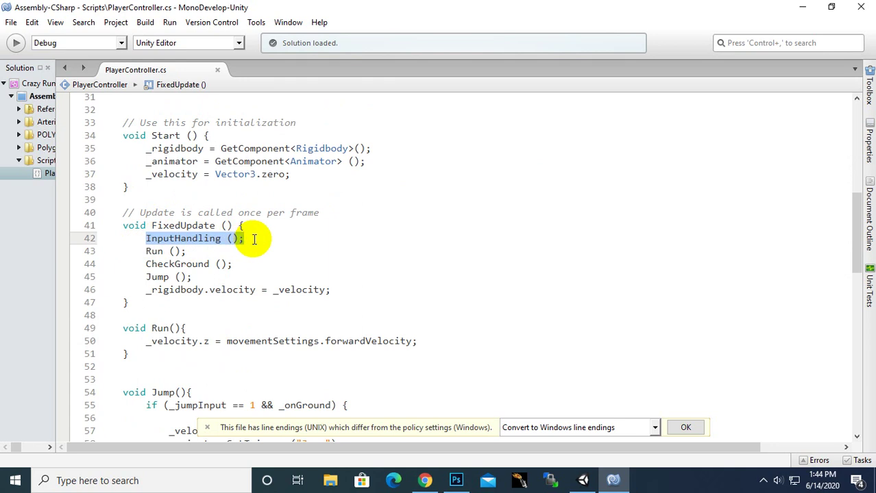
{"action": "left_click", "coordinate": [254, 239]}
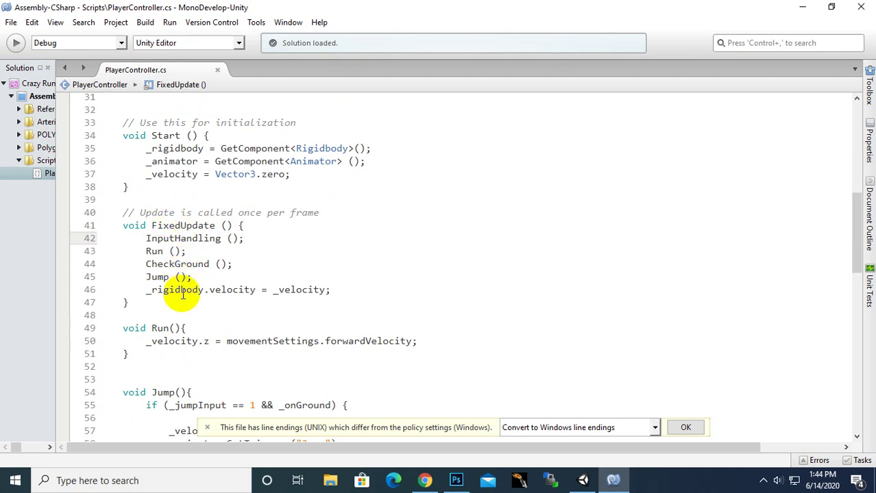
{"action": "left_click", "coordinate": [161, 251]}
{"action": "left_click", "coordinate": [169, 269]}
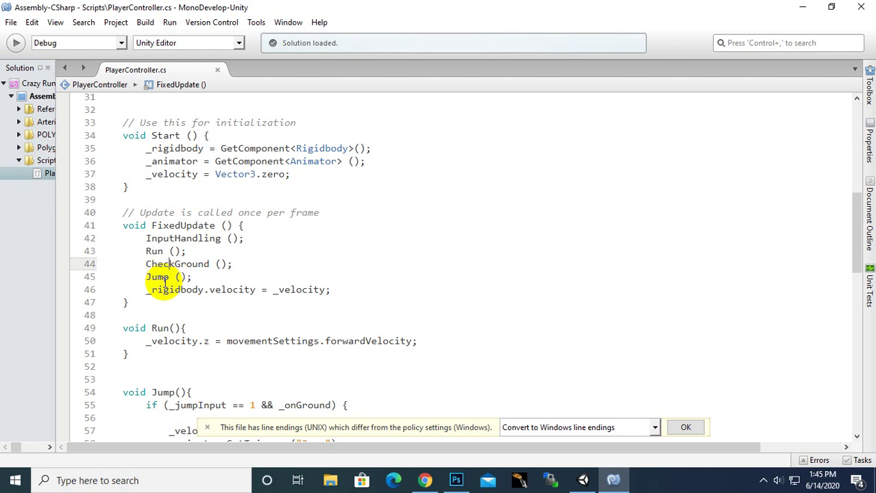
{"action": "left_click", "coordinate": [159, 278]}
{"action": "left_click", "coordinate": [171, 291]}
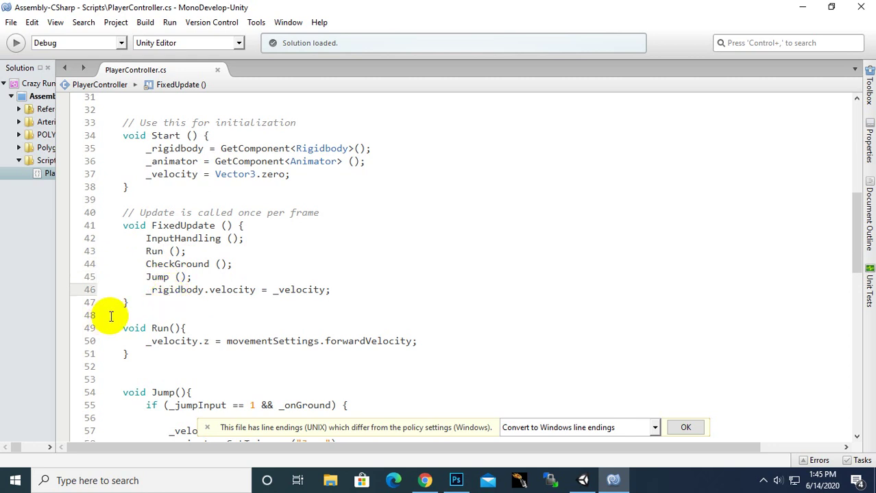
{"action": "left_click_drag", "start_coordinate": [142, 290], "coordinate": [350, 287]}
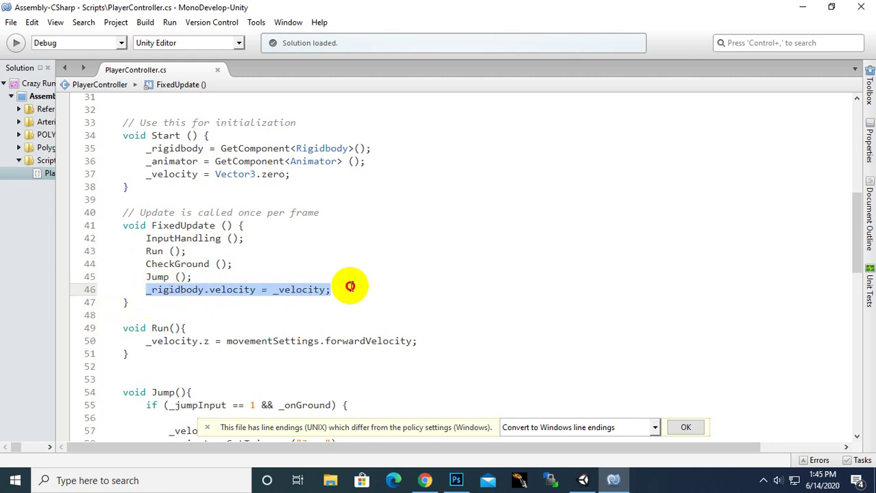
{"action": "left_click", "coordinate": [270, 299]}
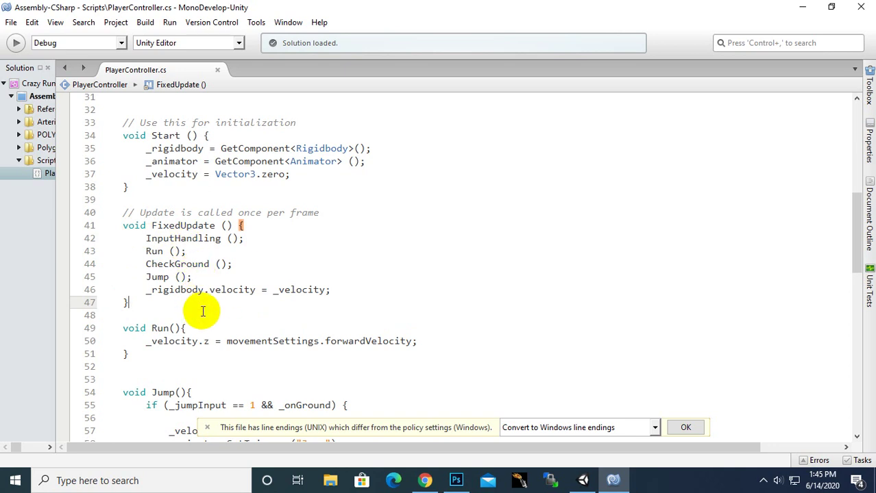
{"action": "scroll", "coordinate": [203, 311], "scroll_direction": "down", "scroll_amount": 2}
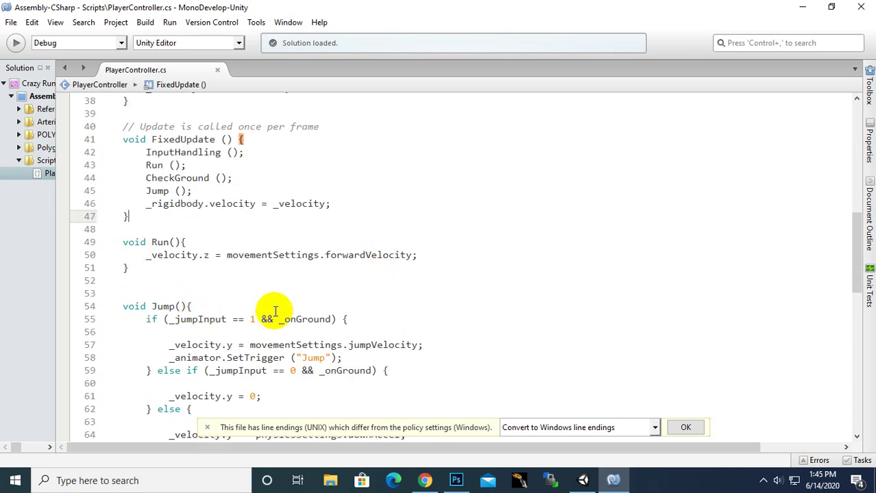
{"action": "scroll", "coordinate": [279, 284], "scroll_direction": "down", "scroll_amount": 2}
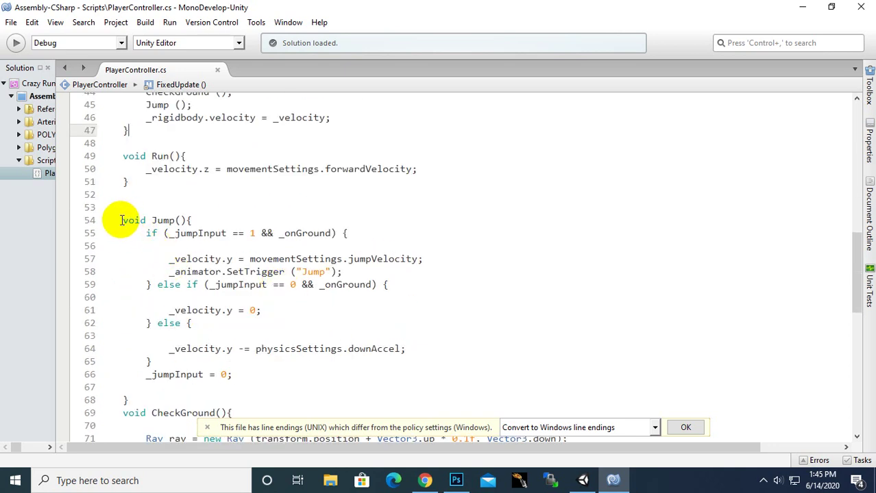
{"action": "left_click_drag", "start_coordinate": [118, 220], "coordinate": [192, 223]}
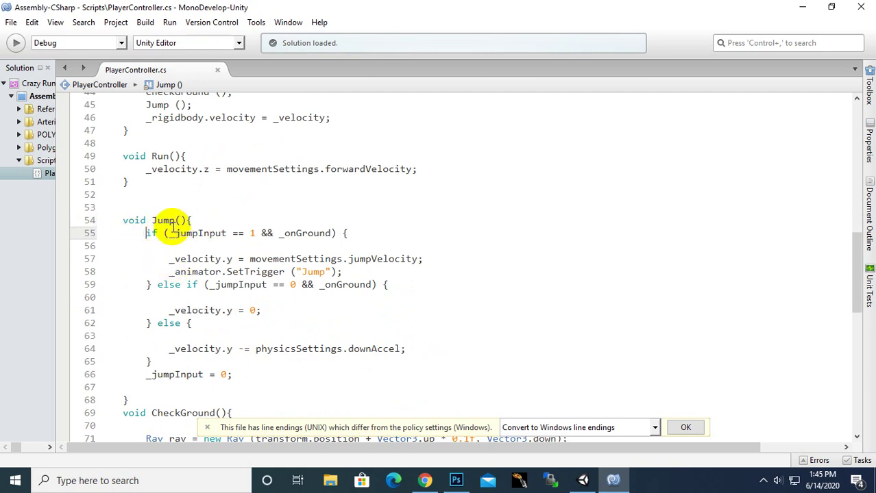
{"action": "scroll", "coordinate": [140, 250], "scroll_direction": "down", "scroll_amount": 1}
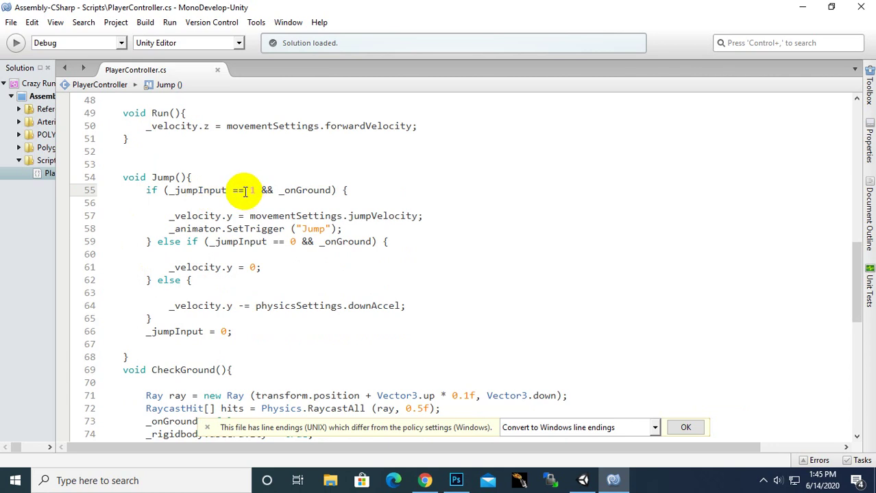
{"action": "left_click_drag", "start_coordinate": [255, 191], "coordinate": [176, 192]}
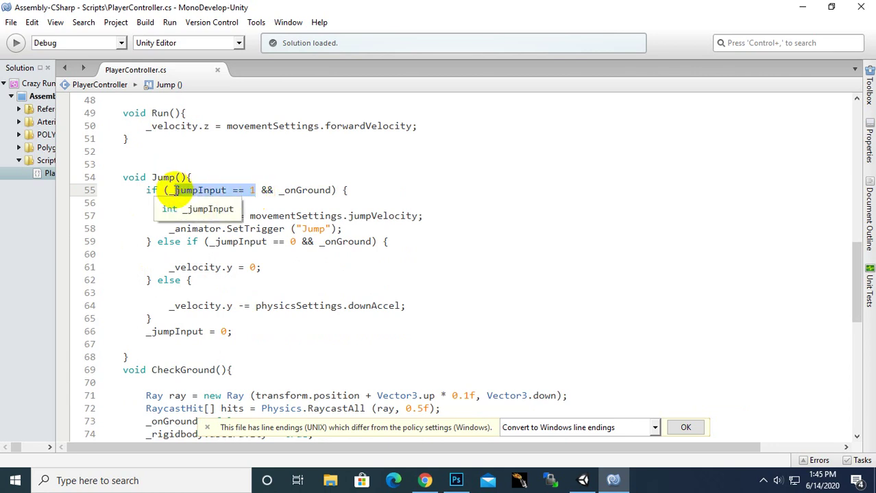
{"action": "left_click", "coordinate": [229, 203]}
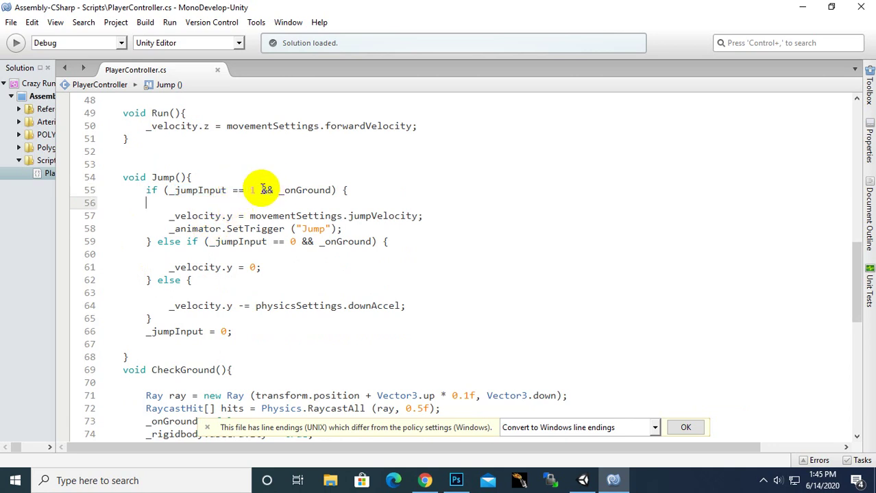
{"action": "left_click", "coordinate": [263, 190]}
{"action": "left_click_drag", "start_coordinate": [278, 192], "coordinate": [330, 190]}
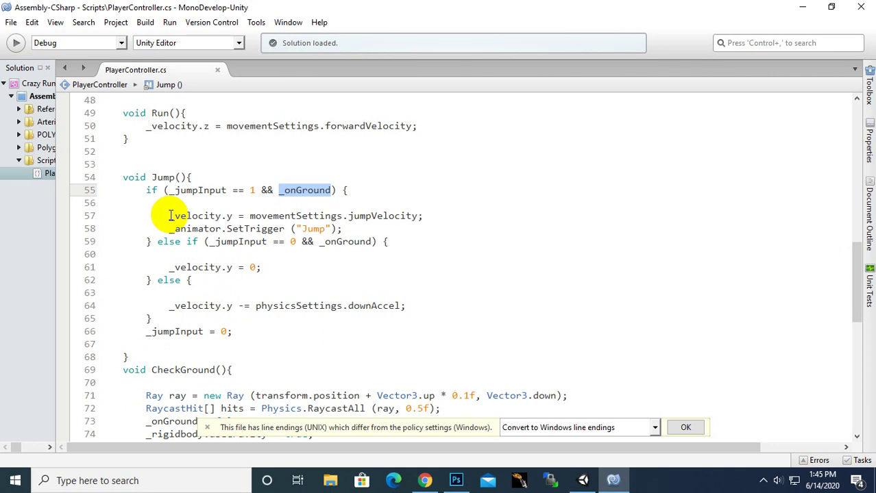
{"action": "left_click_drag", "start_coordinate": [170, 216], "coordinate": [234, 217]}
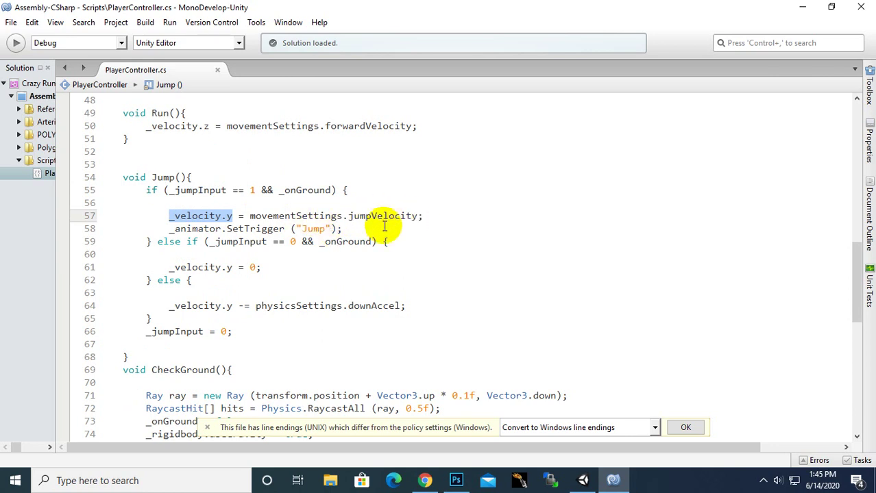
{"action": "scroll", "coordinate": [383, 227], "scroll_direction": "up", "scroll_amount": 7}
{"action": "scroll", "coordinate": [358, 231], "scroll_direction": "up", "scroll_amount": 3}
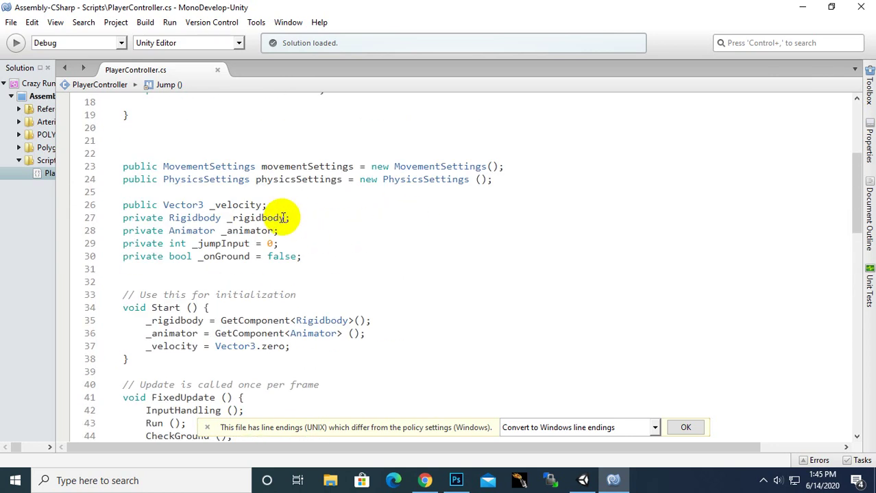
{"action": "scroll", "coordinate": [282, 218], "scroll_direction": "up", "scroll_amount": 6}
{"action": "left_click_drag", "start_coordinate": [249, 227], "coordinate": [313, 230]}
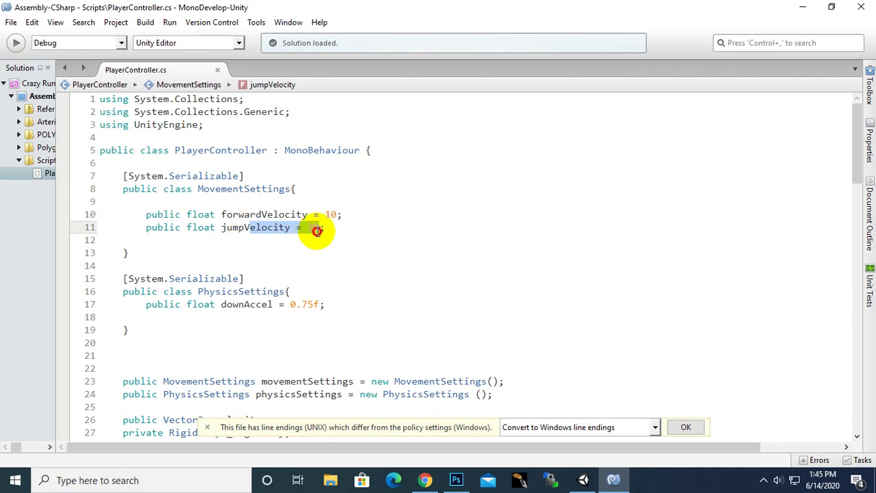
{"action": "scroll", "coordinate": [316, 232], "scroll_direction": "down", "scroll_amount": 5}
{"action": "scroll", "coordinate": [275, 268], "scroll_direction": "down", "scroll_amount": 3}
{"action": "scroll", "coordinate": [277, 273], "scroll_direction": "up", "scroll_amount": 2}
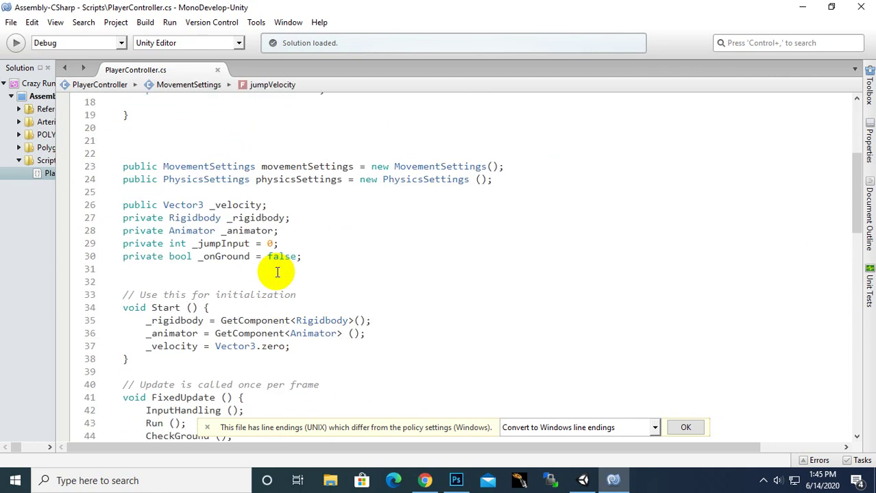
{"action": "scroll", "coordinate": [268, 249], "scroll_direction": "down", "scroll_amount": 4}
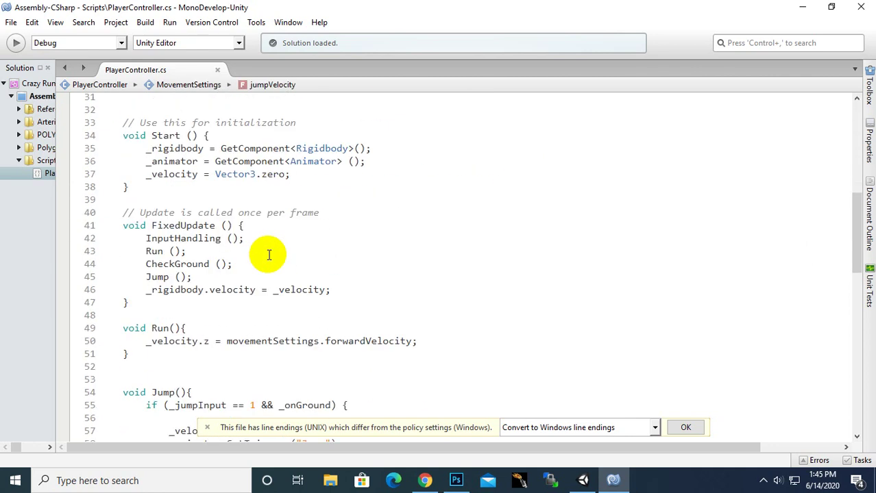
{"action": "scroll", "coordinate": [248, 237], "scroll_direction": "down", "scroll_amount": 2}
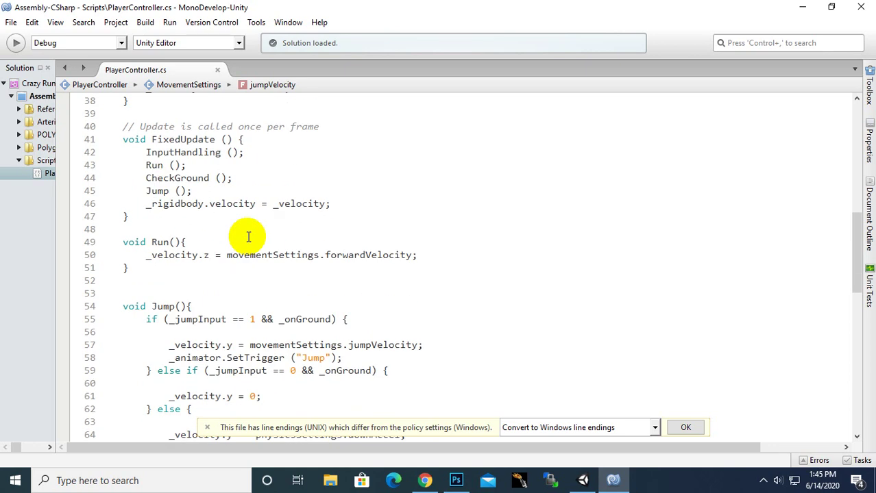
{"action": "scroll", "coordinate": [248, 237], "scroll_direction": "down", "scroll_amount": 1}
{"action": "scroll", "coordinate": [245, 235], "scroll_direction": "down", "scroll_amount": 1}
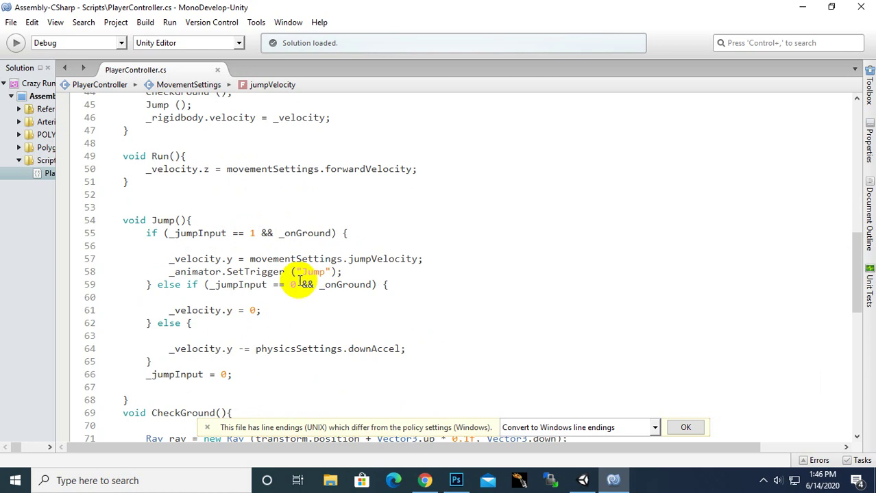
{"action": "left_click_drag", "start_coordinate": [423, 259], "coordinate": [168, 259]}
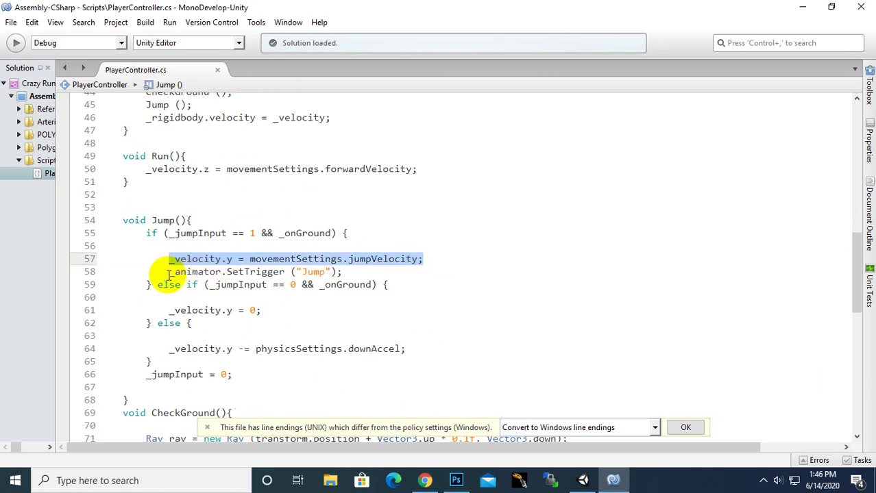
{"action": "left_click_drag", "start_coordinate": [170, 272], "coordinate": [282, 273]}
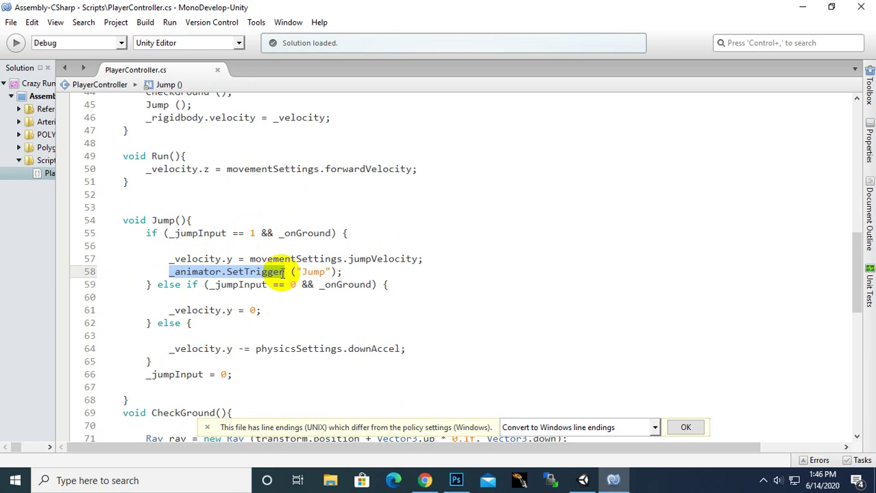
{"action": "left_click", "coordinate": [310, 272]}
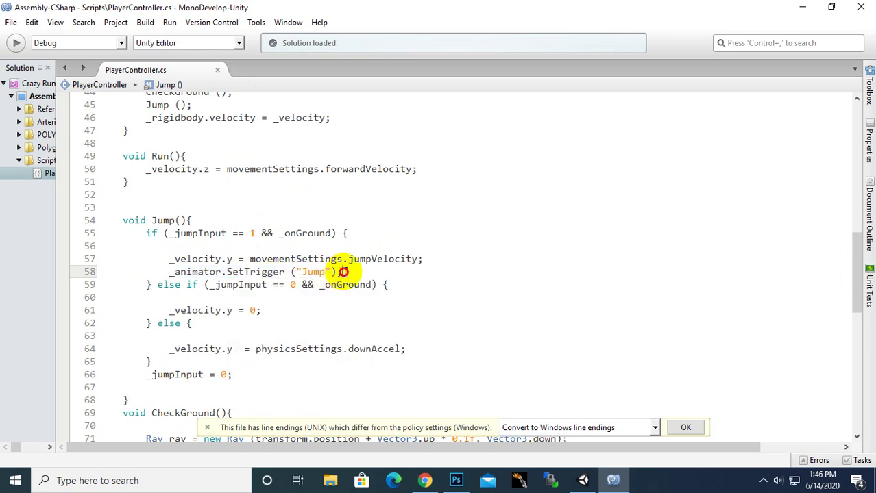
{"action": "left_click_drag", "start_coordinate": [342, 272], "coordinate": [175, 272]}
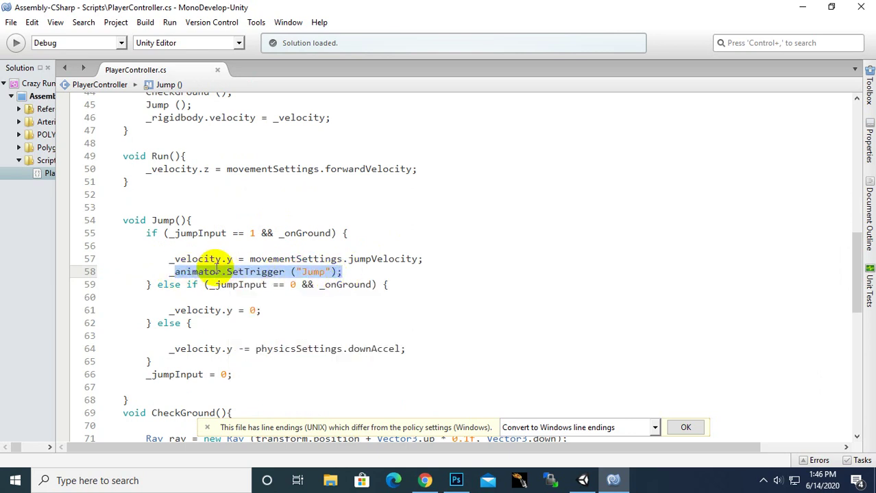
{"action": "left_click", "coordinate": [250, 270]}
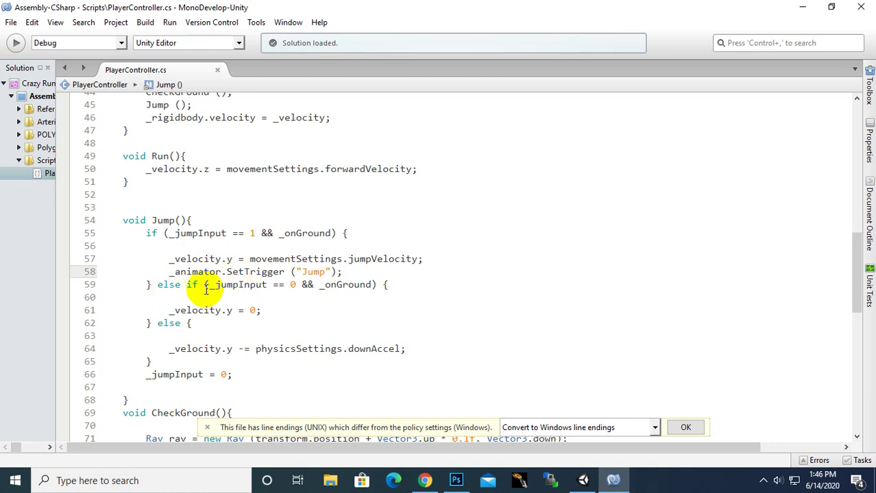
{"action": "left_click", "coordinate": [250, 272]}
{"action": "mouse_move", "coordinate": [244, 287]}
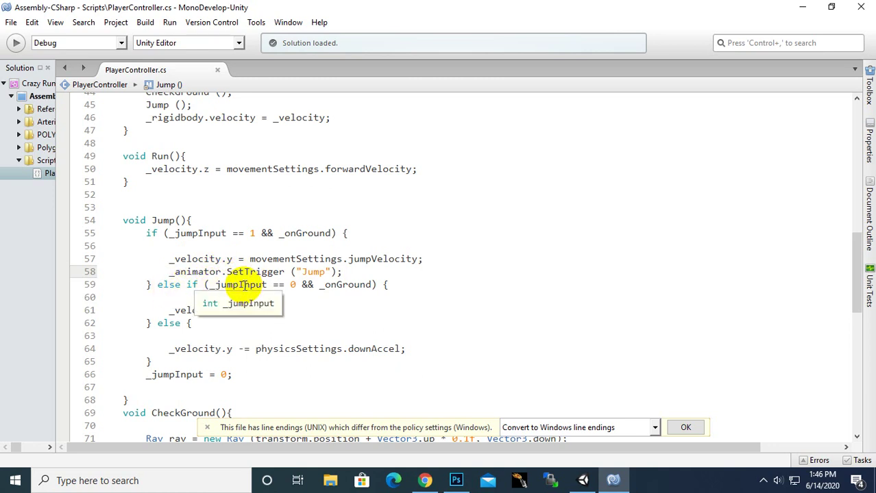
{"action": "left_click", "coordinate": [295, 285]}
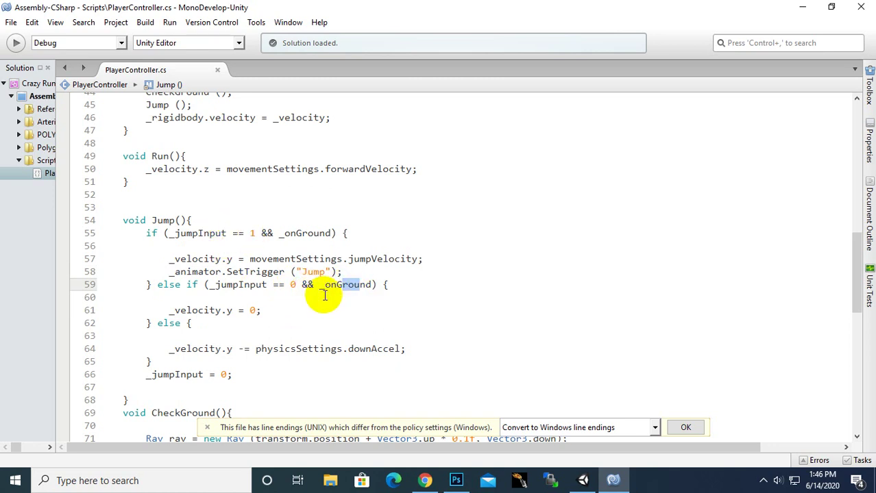
{"action": "left_click", "coordinate": [178, 311]}
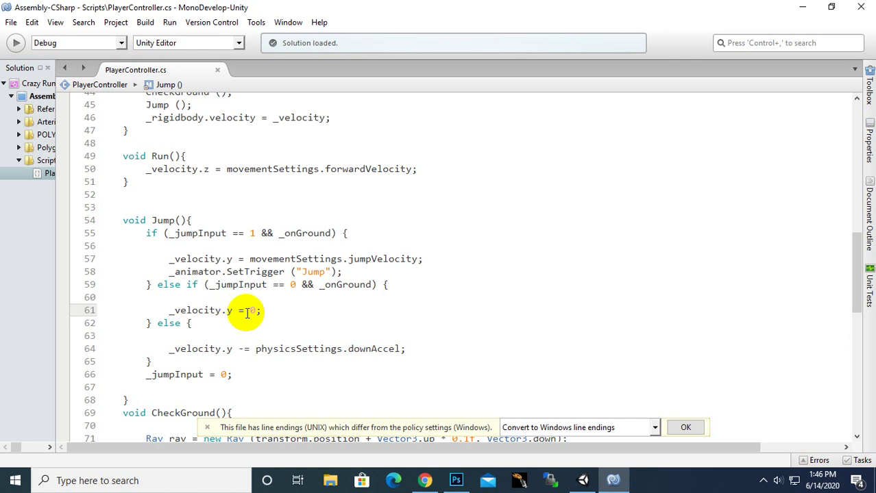
{"action": "left_click_drag", "start_coordinate": [260, 311], "coordinate": [169, 310]}
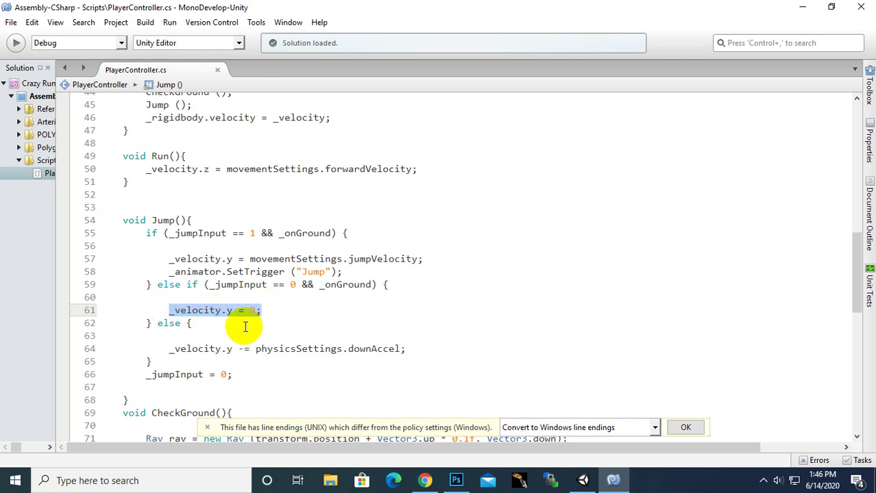
{"action": "double_click", "coordinate": [361, 259]}
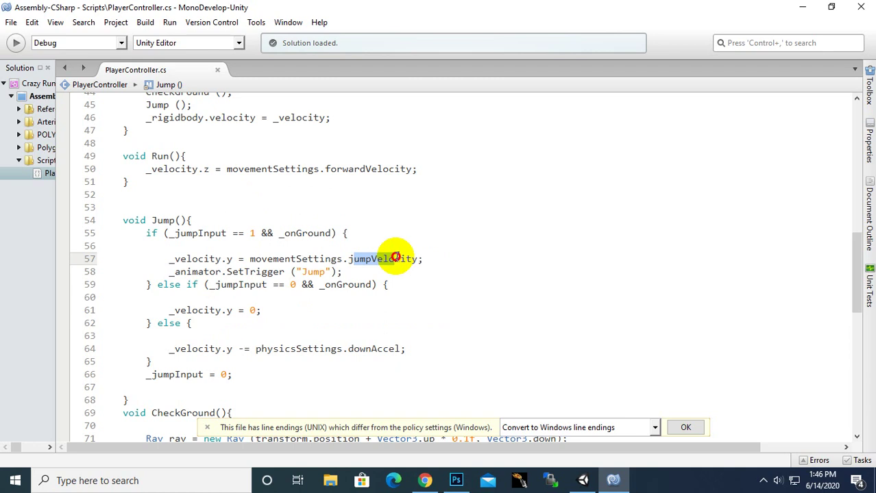
{"action": "scroll", "coordinate": [274, 266], "scroll_direction": "down", "scroll_amount": 1}
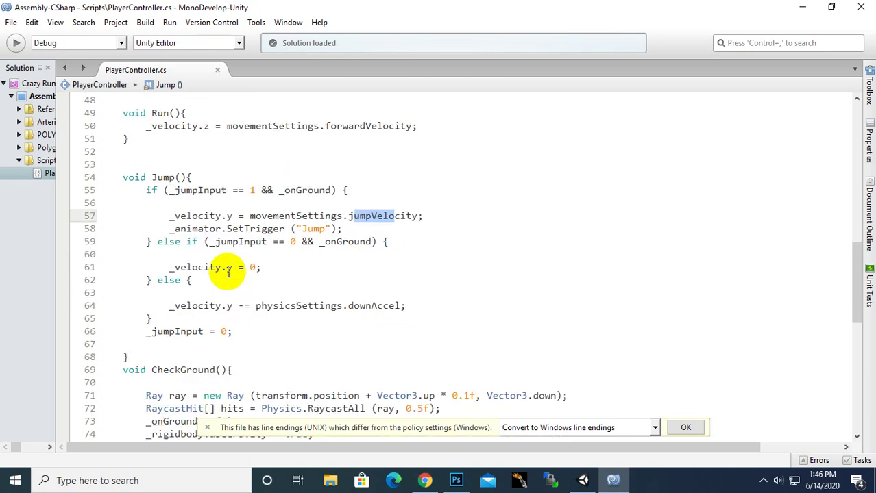
{"action": "left_click", "coordinate": [290, 242]}
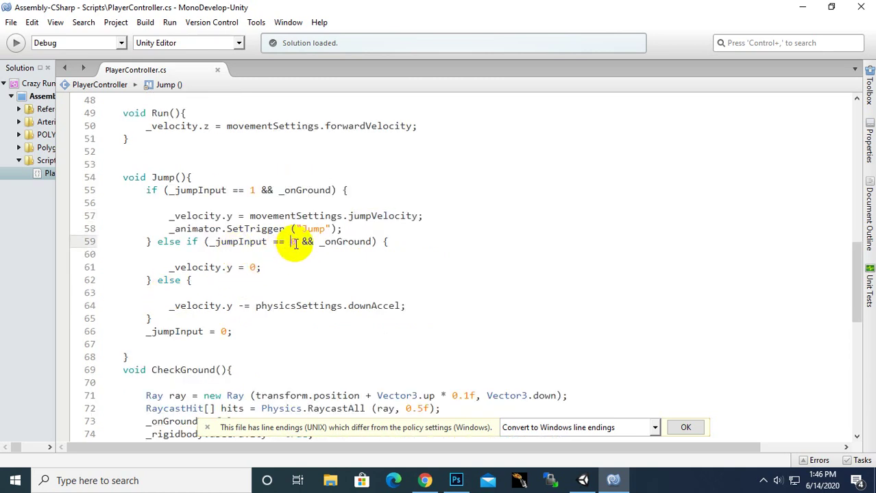
{"action": "double_click", "coordinate": [293, 243]}
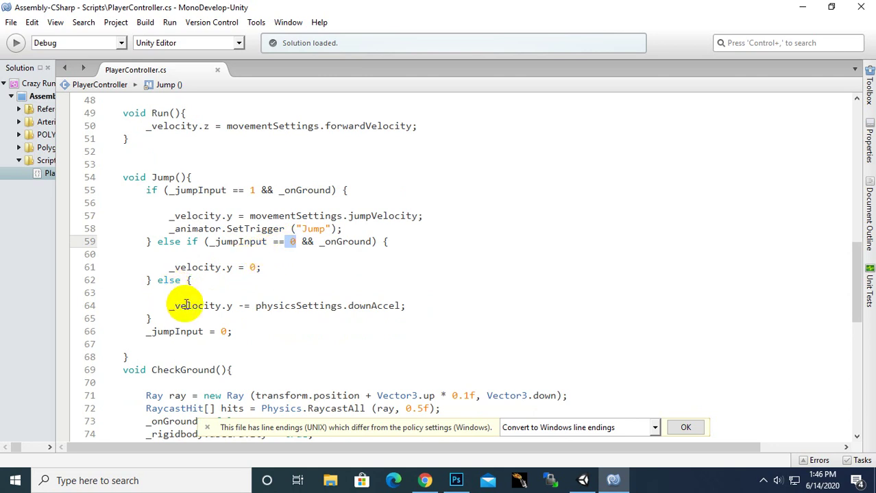
{"action": "left_click_drag", "start_coordinate": [170, 306], "coordinate": [234, 306]}
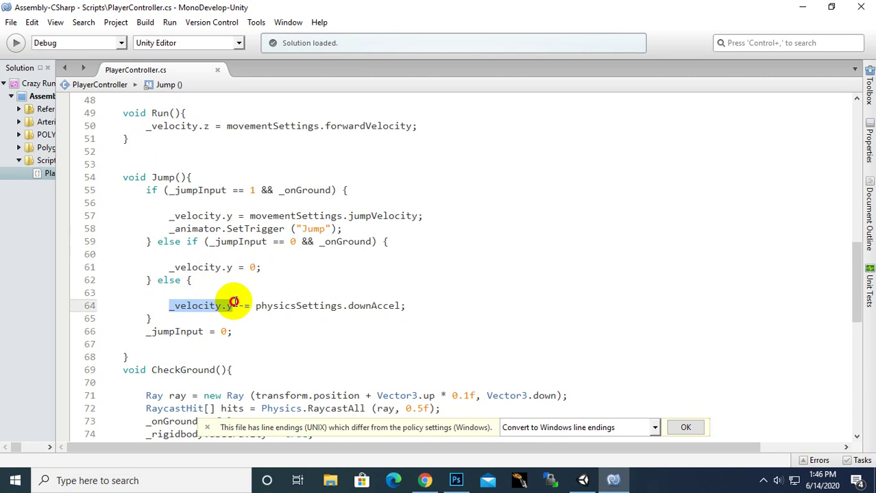
{"action": "left_click", "coordinate": [237, 305]}
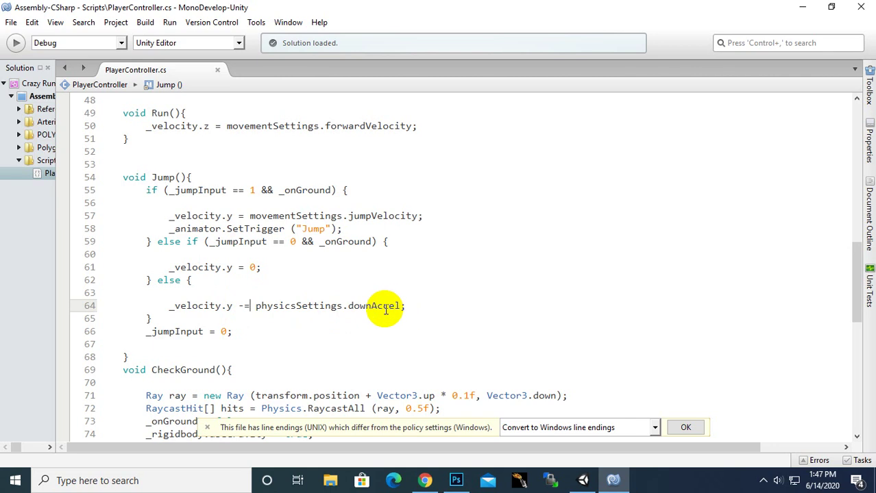
{"action": "left_click", "coordinate": [247, 306]}
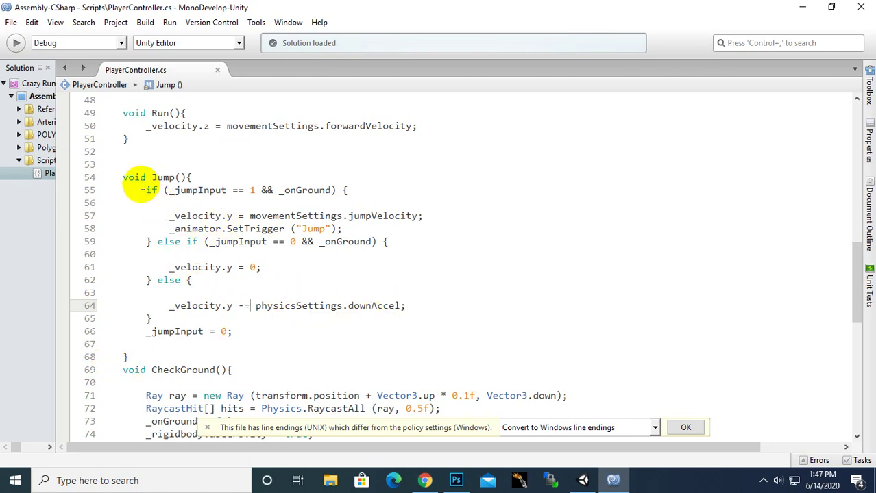
{"action": "left_click_drag", "start_coordinate": [146, 191], "coordinate": [252, 185]}
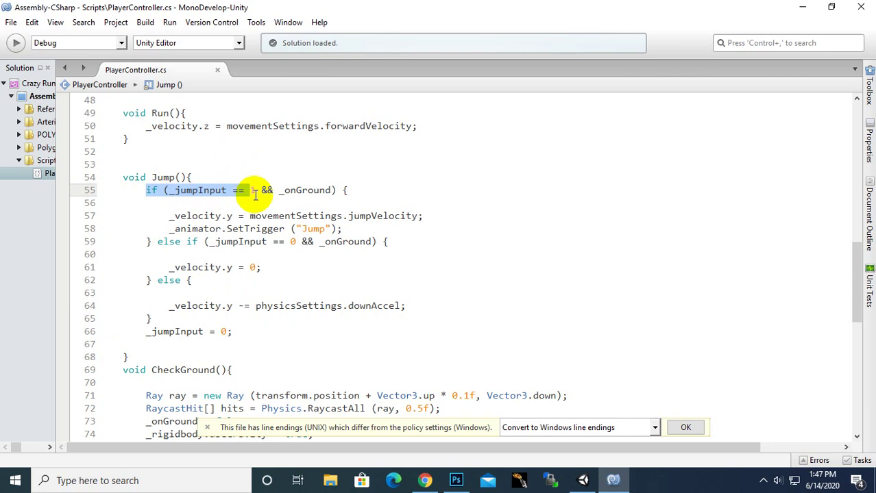
{"action": "left_click", "coordinate": [254, 190]}
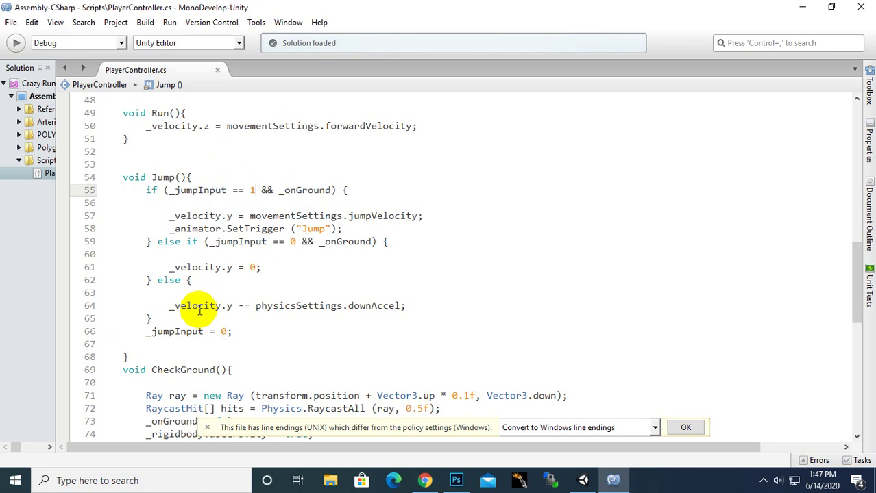
{"action": "left_click", "coordinate": [172, 280]}
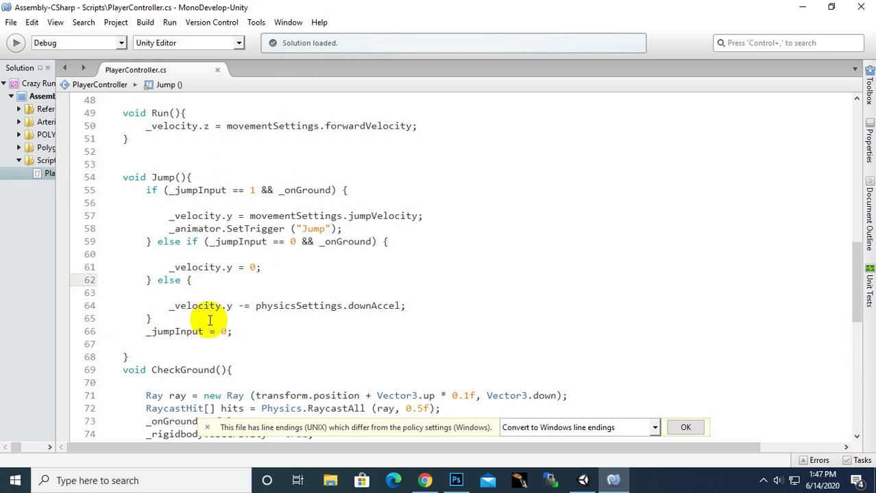
{"action": "left_click", "coordinate": [254, 189]}
{"action": "left_click", "coordinate": [209, 315]}
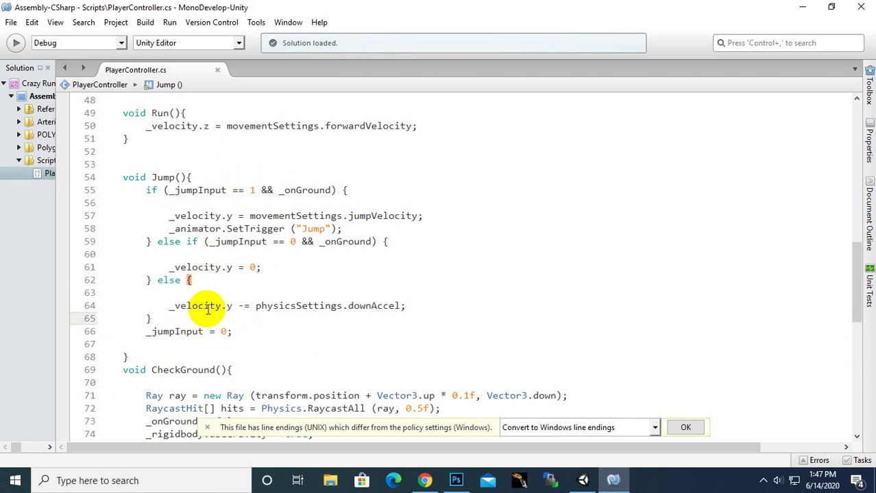
{"action": "left_click", "coordinate": [243, 307]}
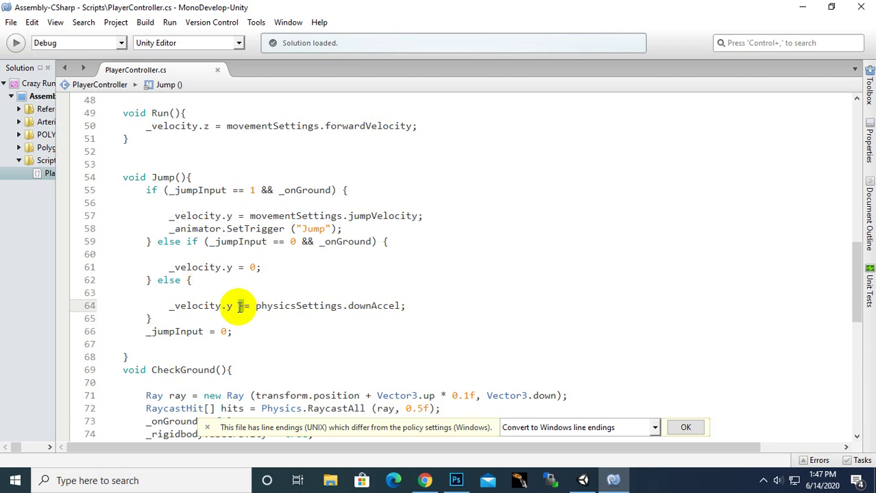
{"action": "double_click", "coordinate": [239, 306]}
{"action": "left_click", "coordinate": [247, 318]}
{"action": "left_click", "coordinate": [290, 305]}
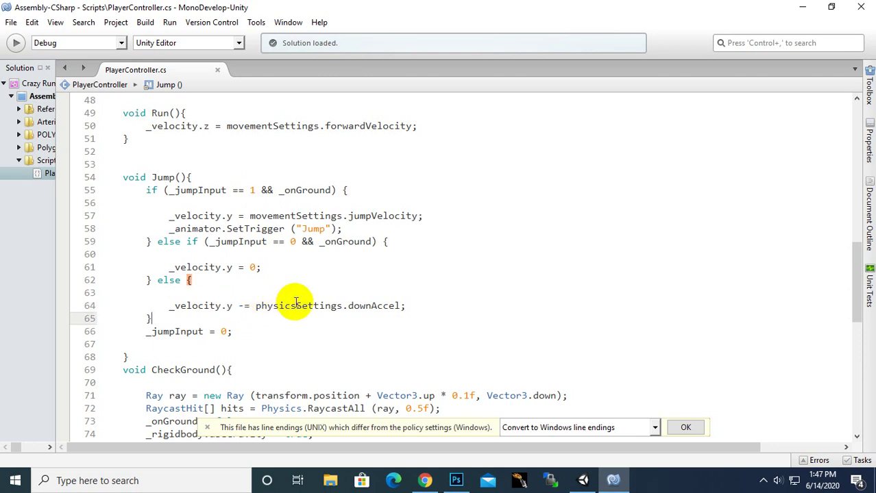
{"action": "double_click", "coordinate": [371, 306]}
{"action": "scroll", "coordinate": [433, 301], "scroll_direction": "up", "scroll_amount": 6}
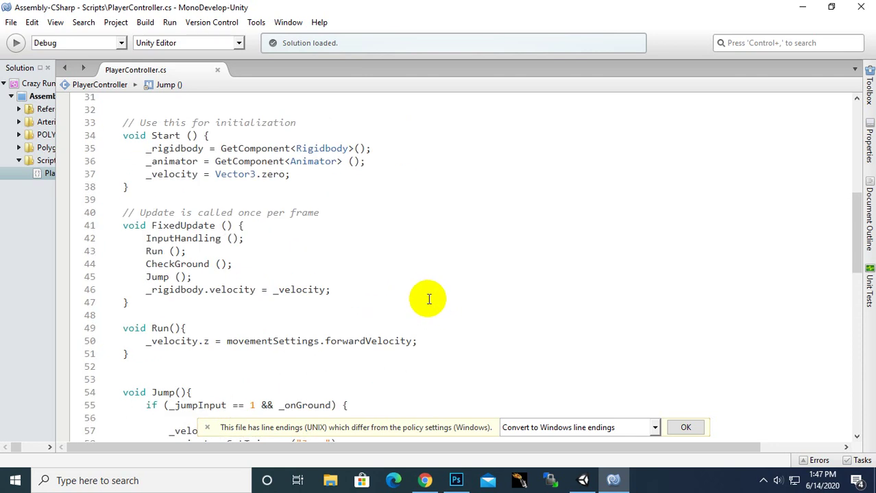
{"action": "scroll", "coordinate": [430, 299], "scroll_direction": "up", "scroll_amount": 6}
{"action": "scroll", "coordinate": [284, 179], "scroll_direction": "up", "scroll_amount": 1}
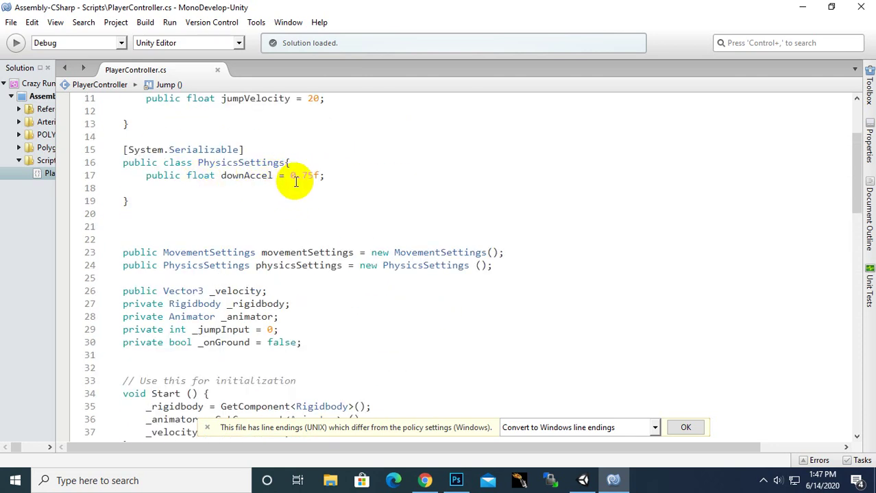
{"action": "scroll", "coordinate": [291, 363], "scroll_direction": "down", "scroll_amount": 1}
{"action": "scroll", "coordinate": [290, 363], "scroll_direction": "down", "scroll_amount": 4}
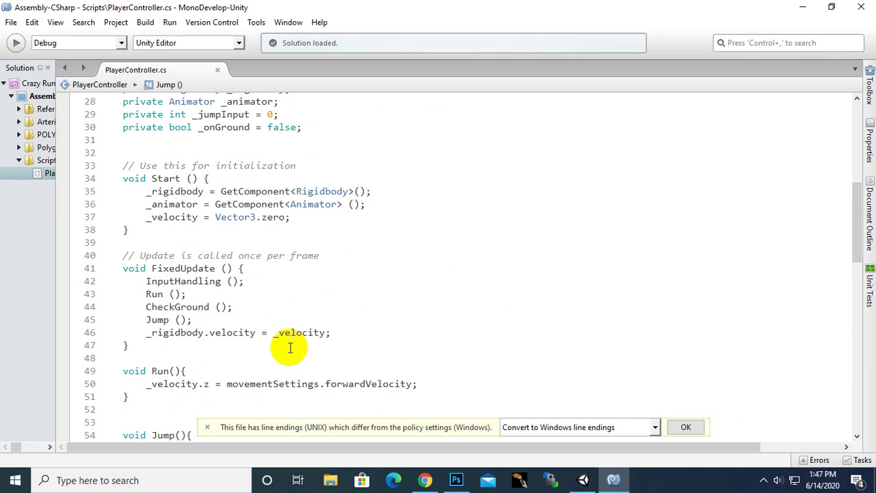
{"action": "scroll", "coordinate": [281, 238], "scroll_direction": "down", "scroll_amount": 3}
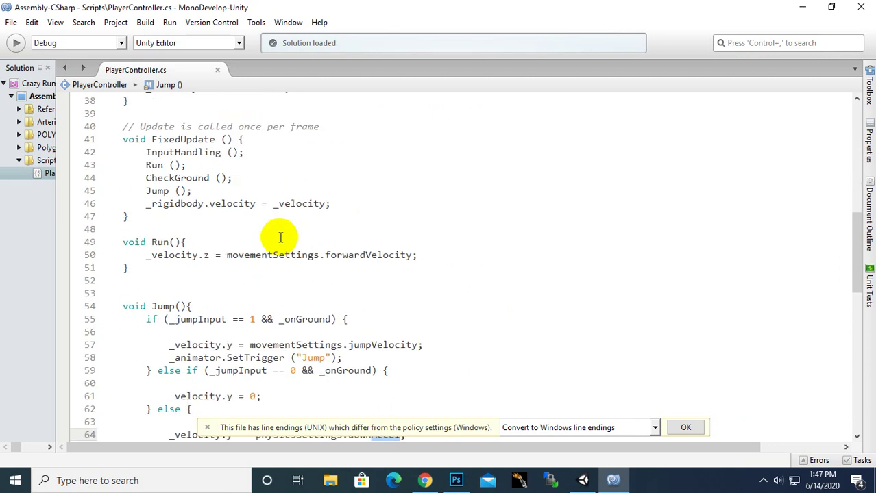
{"action": "scroll", "coordinate": [281, 237], "scroll_direction": "down", "scroll_amount": 2}
{"action": "scroll", "coordinate": [281, 237], "scroll_direction": "down", "scroll_amount": 1}
{"action": "scroll", "coordinate": [280, 237], "scroll_direction": "down", "scroll_amount": 1}
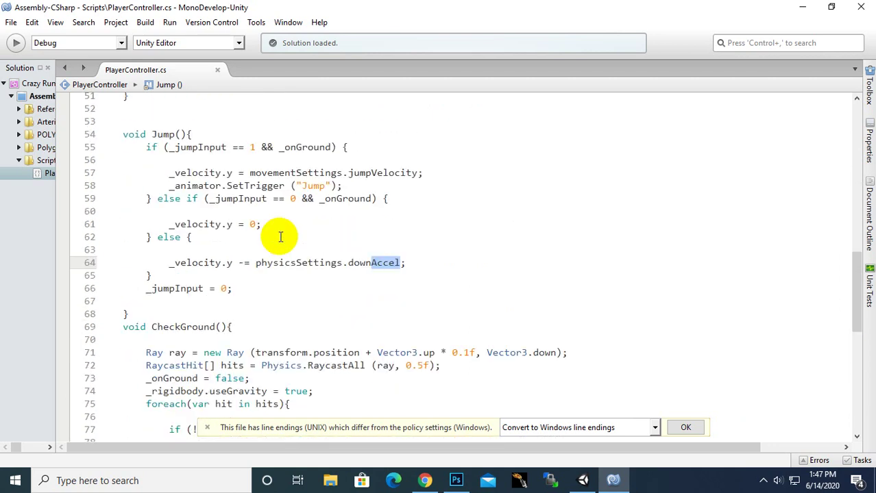
{"action": "scroll", "coordinate": [280, 238], "scroll_direction": "down", "scroll_amount": 1}
{"action": "left_click", "coordinate": [293, 246]}
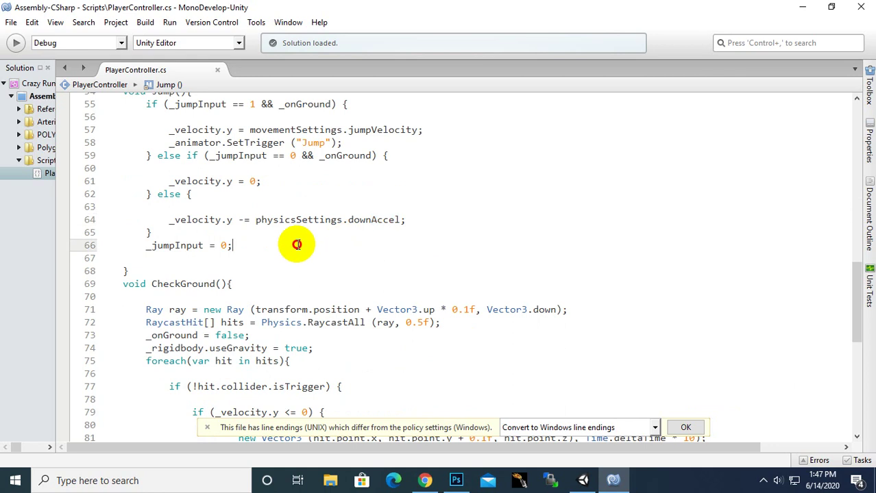
{"action": "left_click_drag", "start_coordinate": [141, 249], "coordinate": [233, 242]}
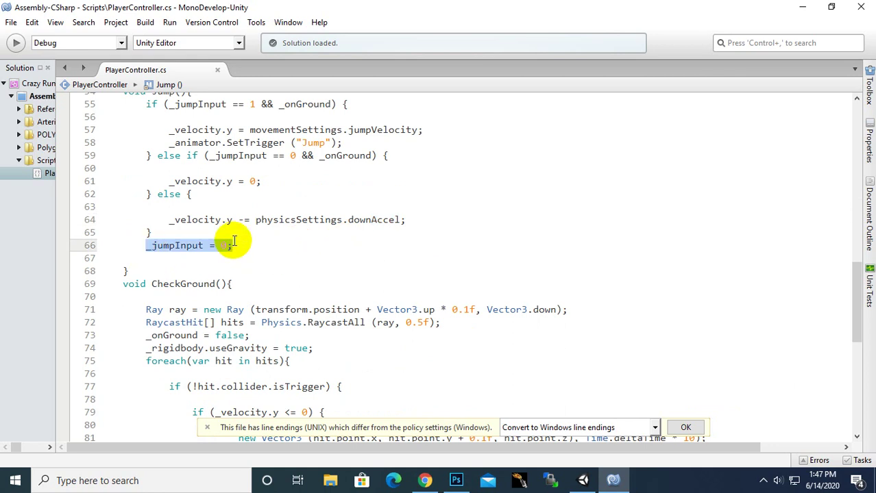
{"action": "scroll", "coordinate": [233, 242], "scroll_direction": "up", "scroll_amount": 2}
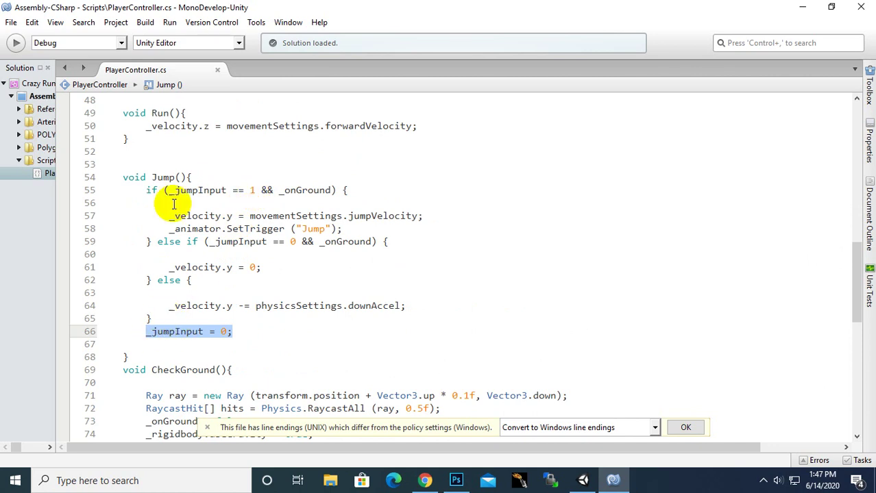
{"action": "scroll", "coordinate": [194, 317], "scroll_direction": "down", "scroll_amount": 1}
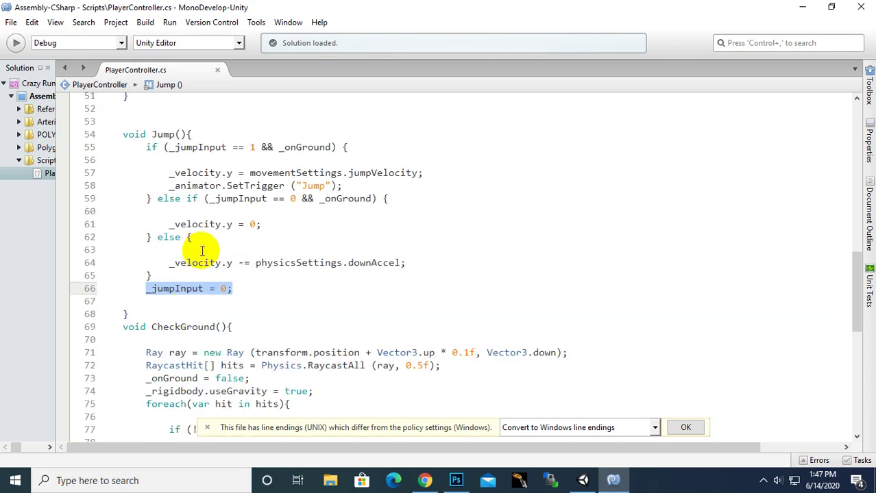
{"action": "left_click", "coordinate": [152, 288]}
{"action": "scroll", "coordinate": [246, 287], "scroll_direction": "down", "scroll_amount": 3}
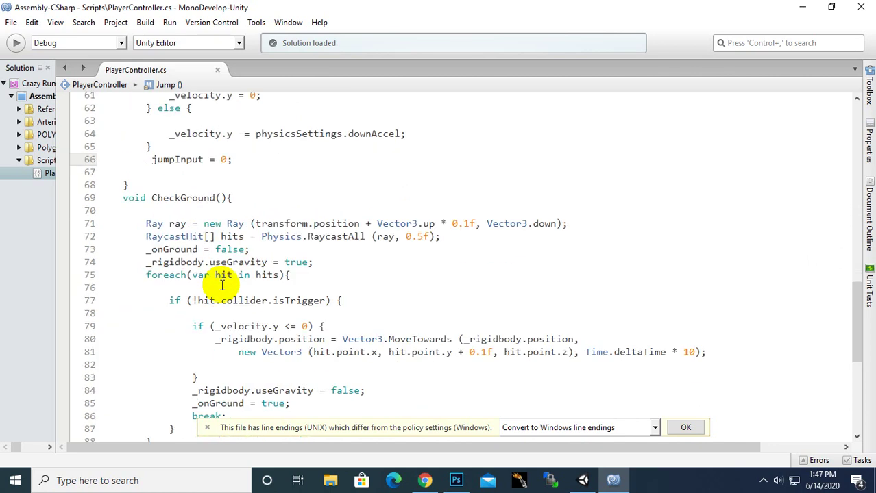
{"action": "left_click_drag", "start_coordinate": [124, 198], "coordinate": [241, 192]}
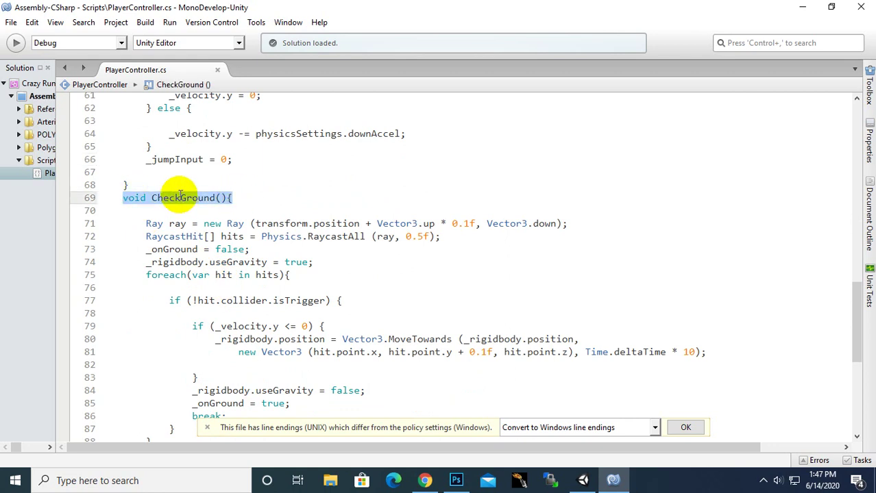
{"action": "left_click", "coordinate": [180, 195]}
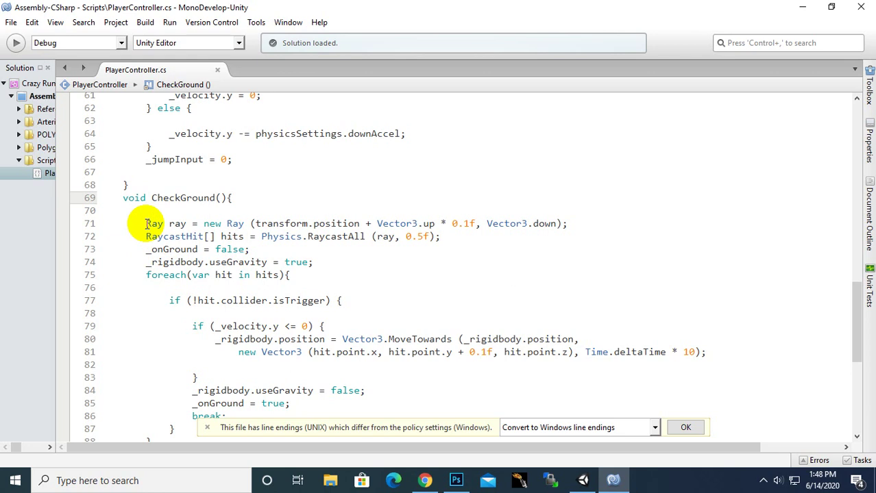
{"action": "double_click", "coordinate": [148, 224]}
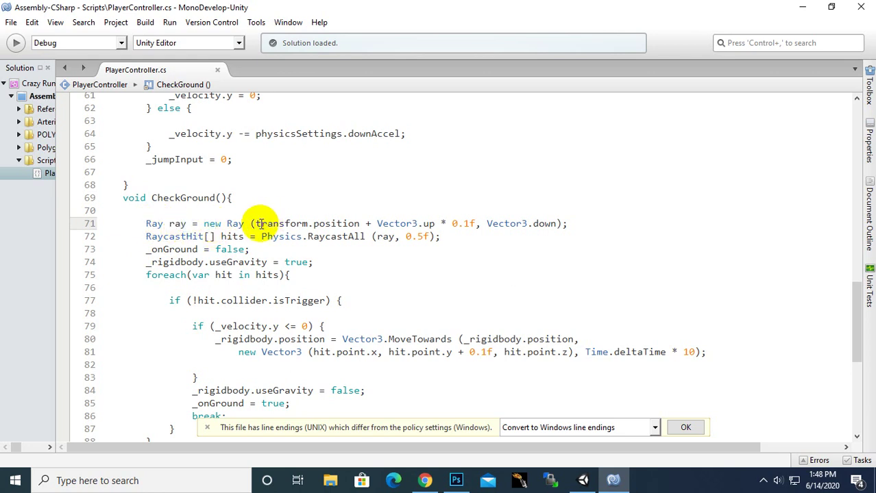
{"action": "left_click_drag", "start_coordinate": [261, 223], "coordinate": [213, 226]}
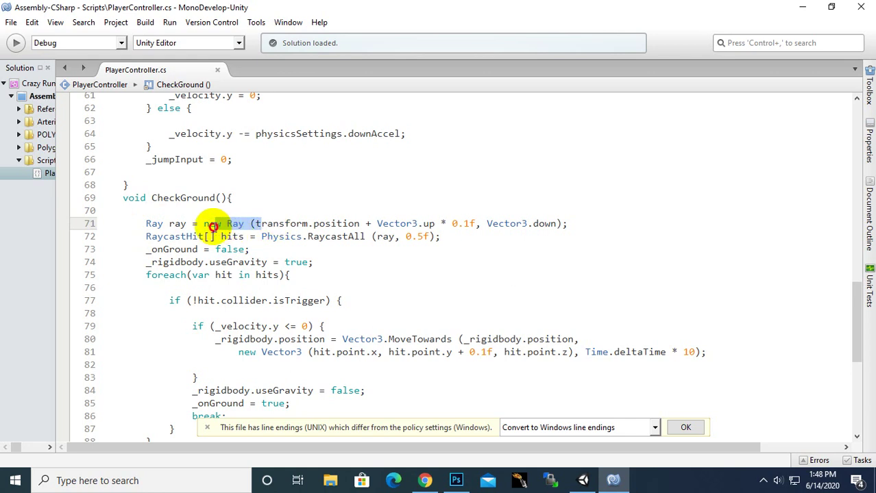
{"action": "left_click", "coordinate": [305, 224]}
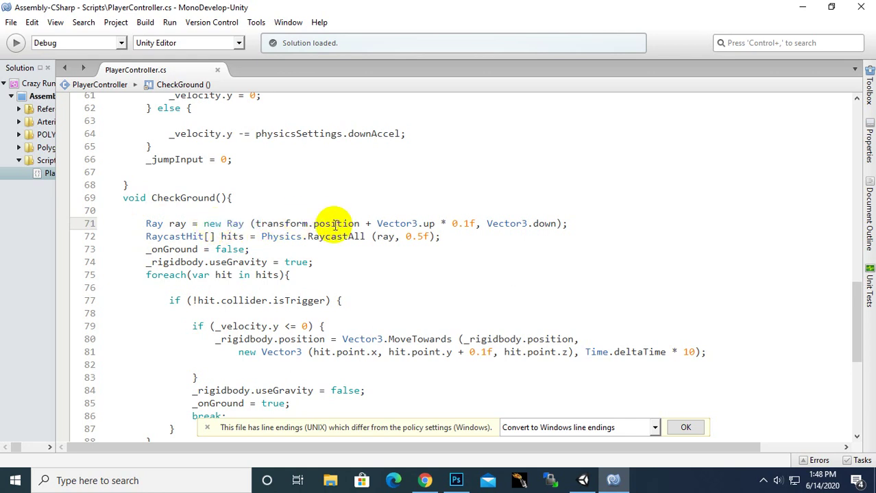
{"action": "left_click", "coordinate": [372, 223]}
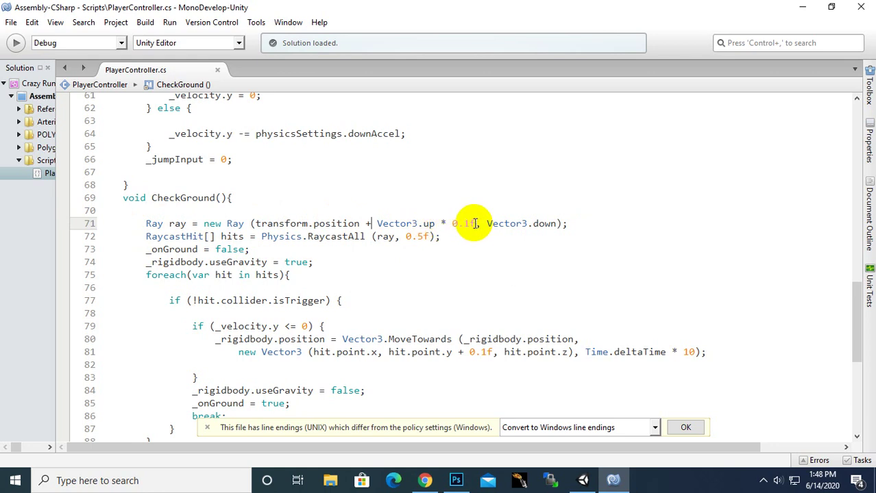
{"action": "left_click", "coordinate": [478, 224]}
{"action": "left_click_drag", "start_coordinate": [488, 224], "coordinate": [549, 224]}
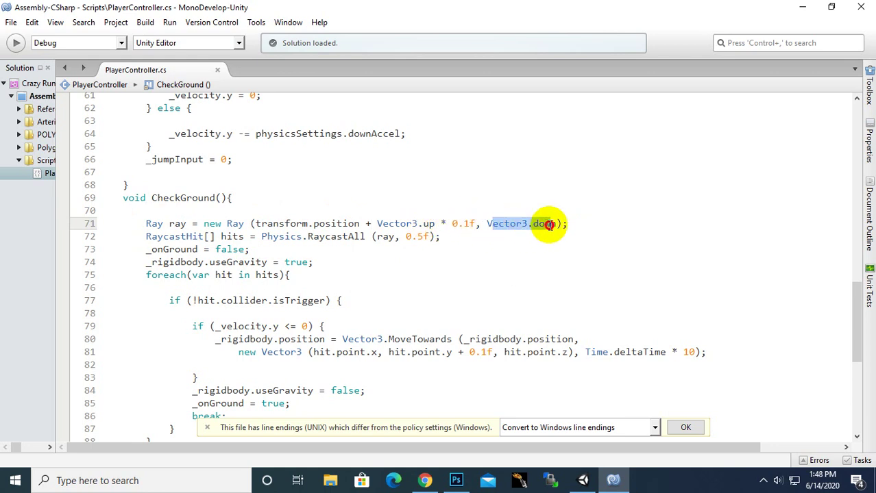
{"action": "left_click", "coordinate": [527, 224]}
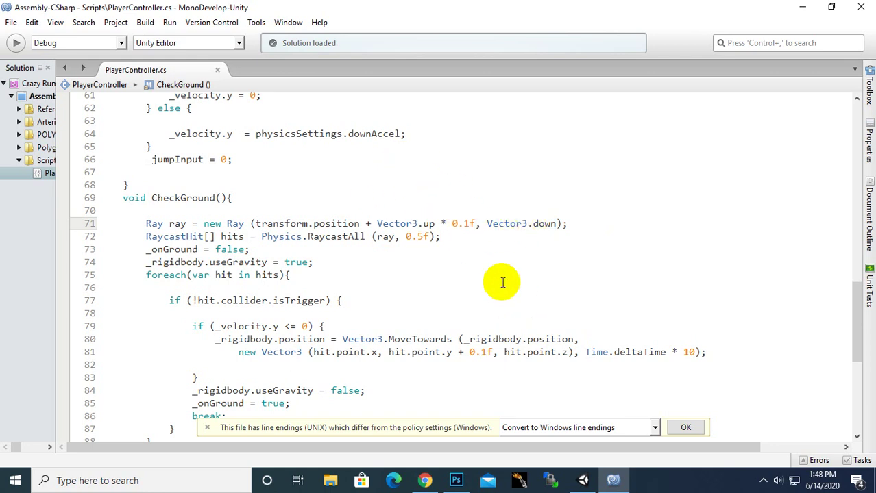
{"action": "left_click_drag", "start_coordinate": [144, 224], "coordinate": [569, 223]}
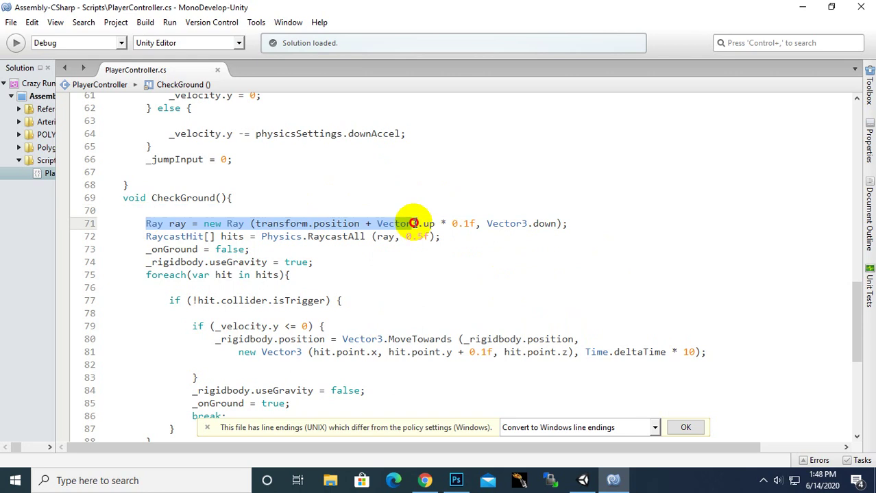
{"action": "left_click", "coordinate": [562, 224]}
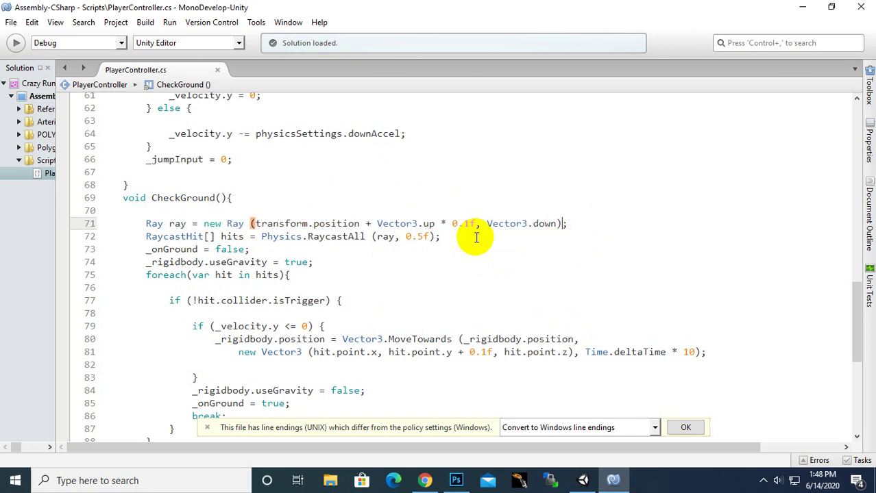
{"action": "left_click_drag", "start_coordinate": [476, 224], "coordinate": [464, 228]}
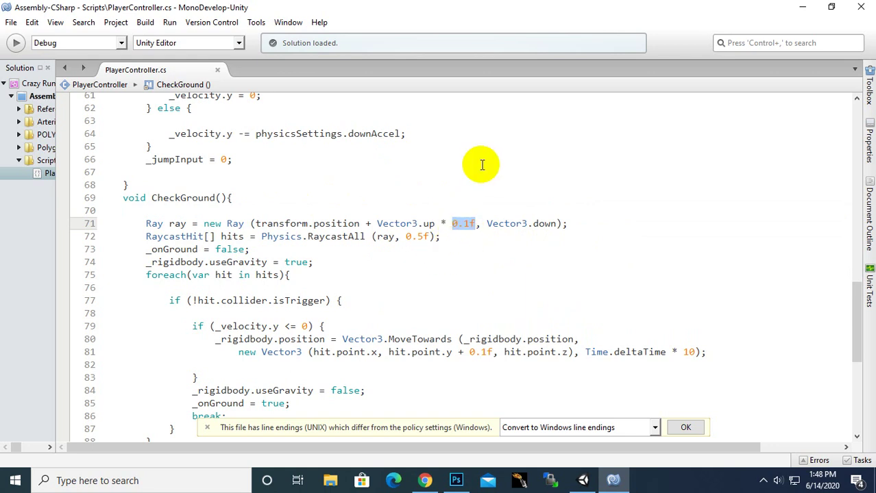
{"action": "left_click_drag", "start_coordinate": [374, 236], "coordinate": [429, 223]}
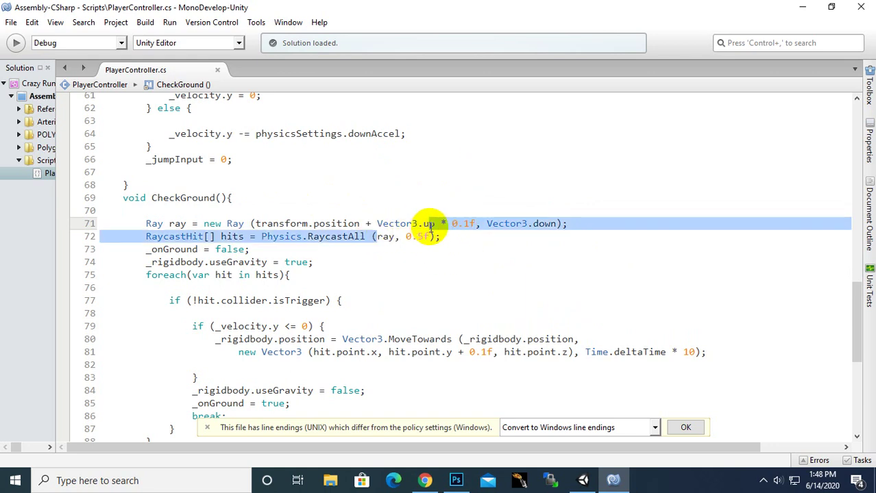
{"action": "left_click", "coordinate": [452, 226]}
{"action": "mouse_move", "coordinate": [452, 226]}
{"action": "left_mouse_down"}
{"action": "mouse_move", "coordinate": [474, 225]}
{"action": "mouse_move", "coordinate": [395, 229]}
{"action": "left_mouse_up"}
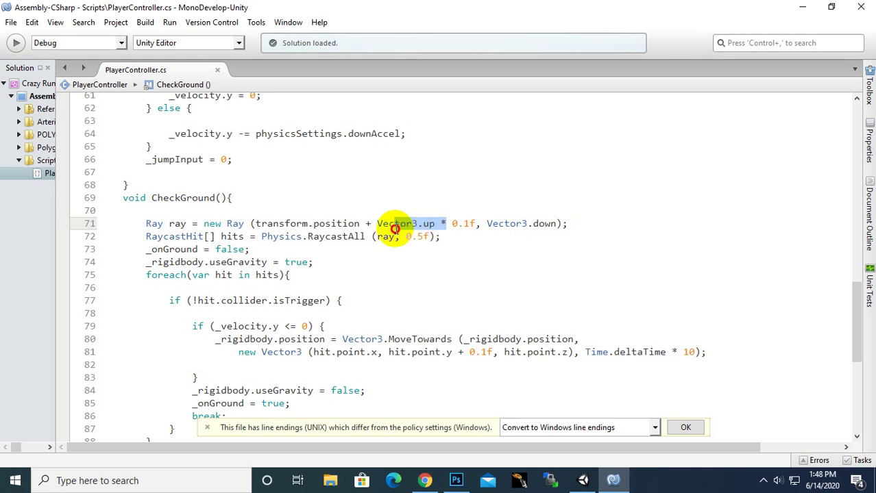
{"action": "left_click", "coordinate": [235, 249]}
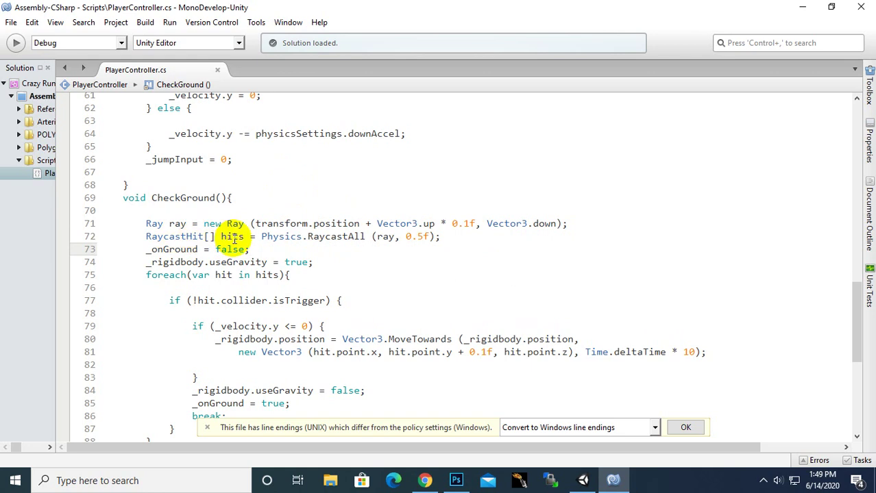
{"action": "left_click_drag", "start_coordinate": [215, 236], "coordinate": [159, 238]}
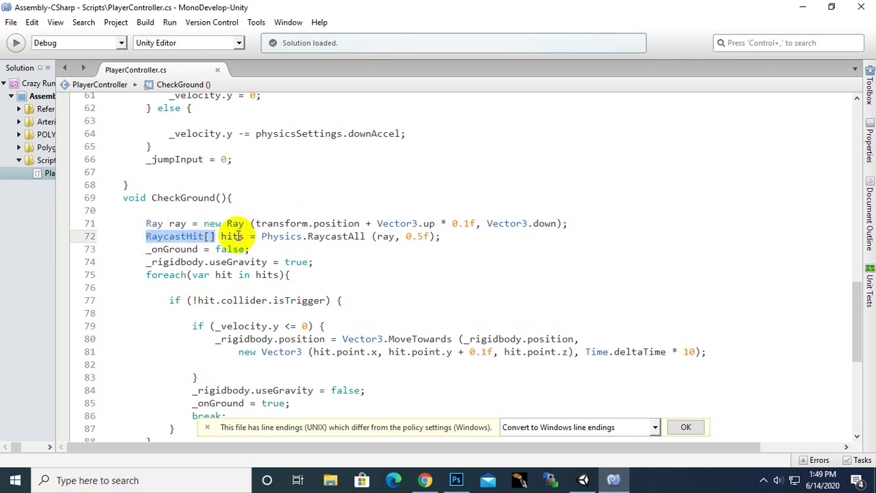
{"action": "left_click_drag", "start_coordinate": [221, 237], "coordinate": [244, 236]}
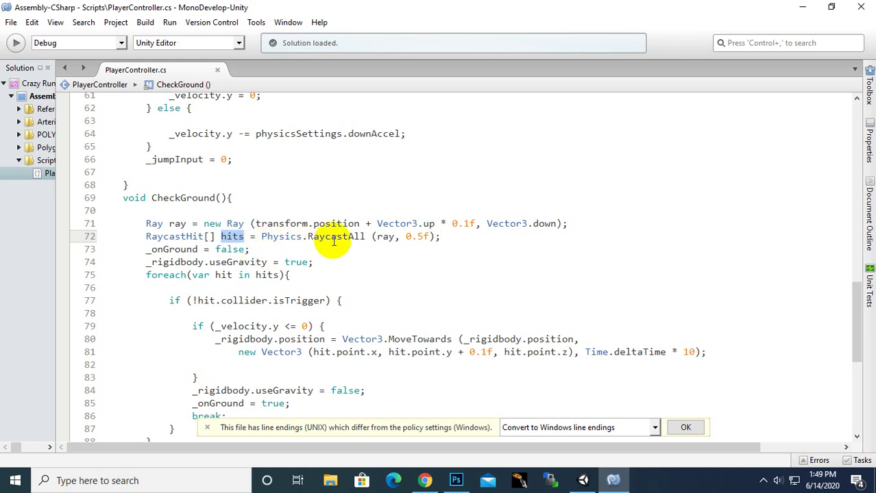
{"action": "left_click", "coordinate": [396, 236]}
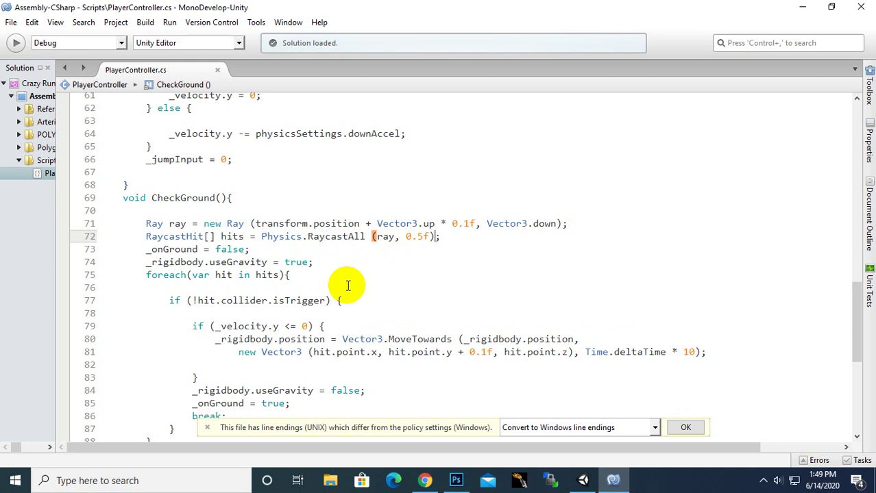
{"action": "double_click", "coordinate": [410, 238]}
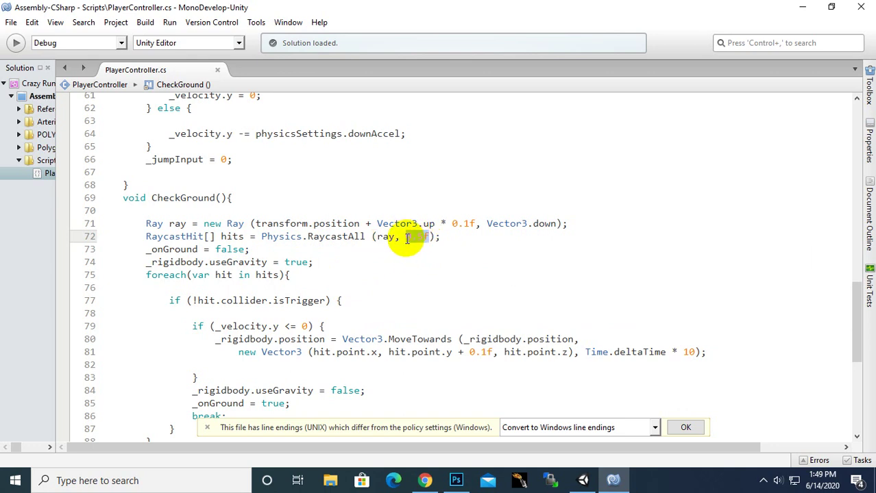
{"action": "left_click_drag", "start_coordinate": [440, 238], "coordinate": [145, 237]}
{"action": "left_click", "coordinate": [157, 251]}
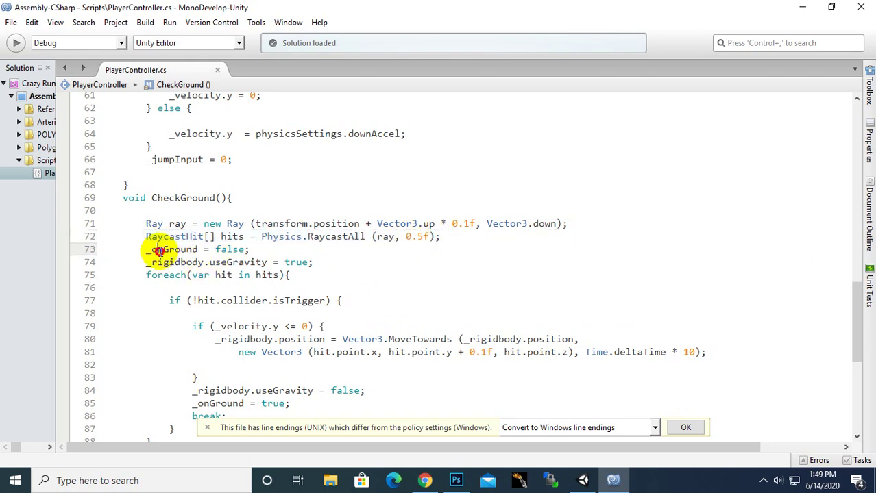
{"action": "left_click_drag", "start_coordinate": [249, 249], "coordinate": [151, 253]}
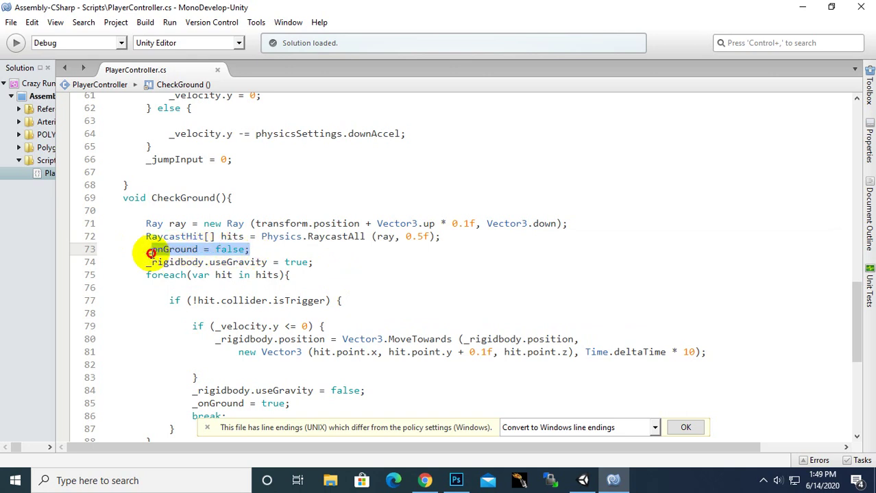
{"action": "left_click", "coordinate": [179, 251]}
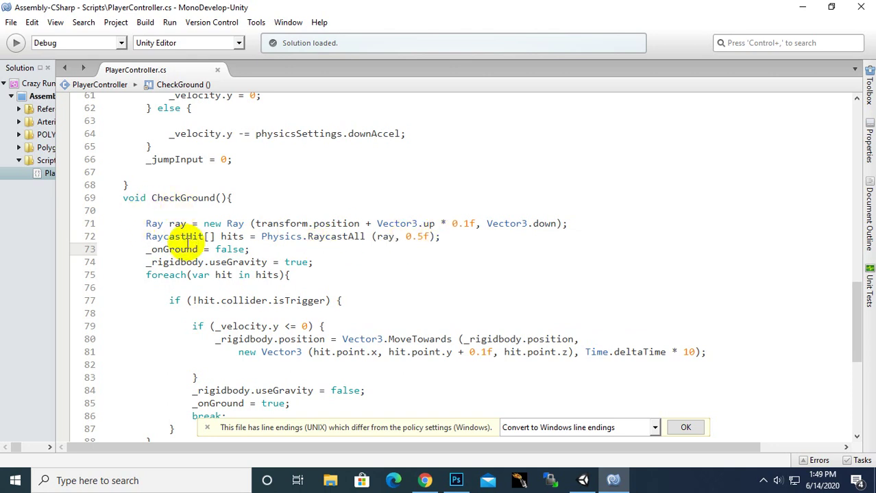
{"action": "left_click_drag", "start_coordinate": [145, 249], "coordinate": [254, 250]}
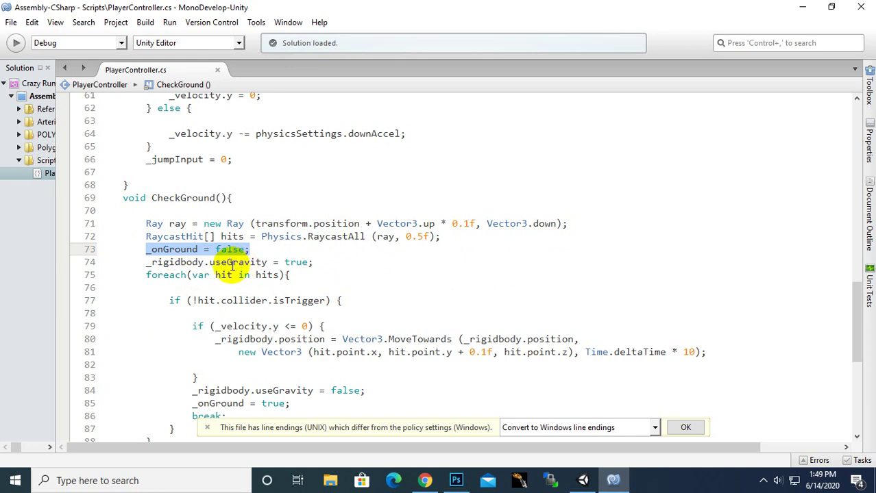
{"action": "left_click_drag", "start_coordinate": [152, 263], "coordinate": [310, 263]}
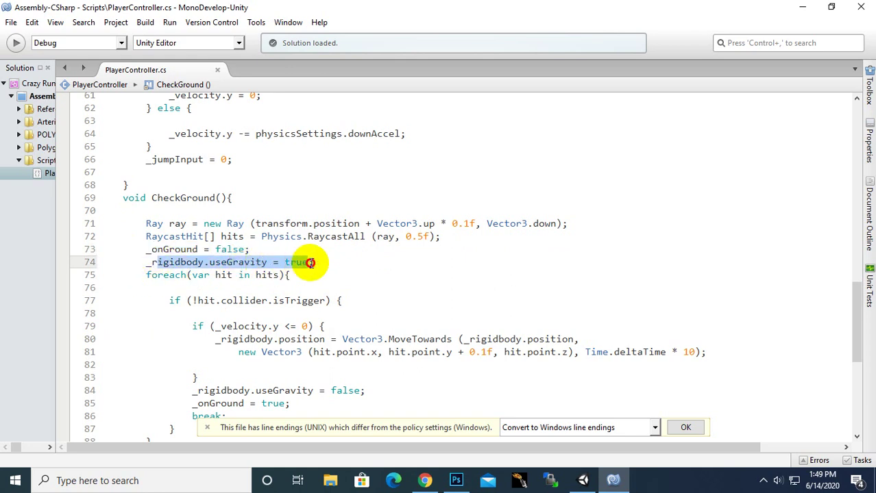
{"action": "left_click", "coordinate": [179, 273]}
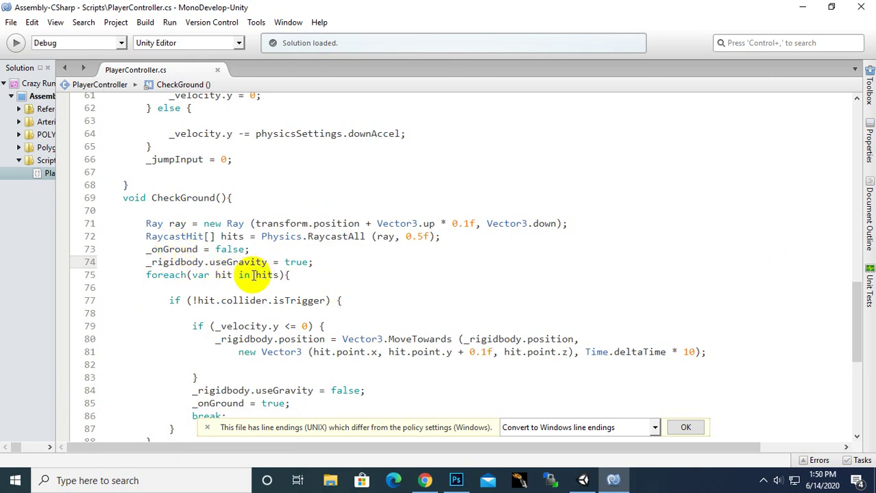
{"action": "left_click_drag", "start_coordinate": [293, 274], "coordinate": [147, 278]}
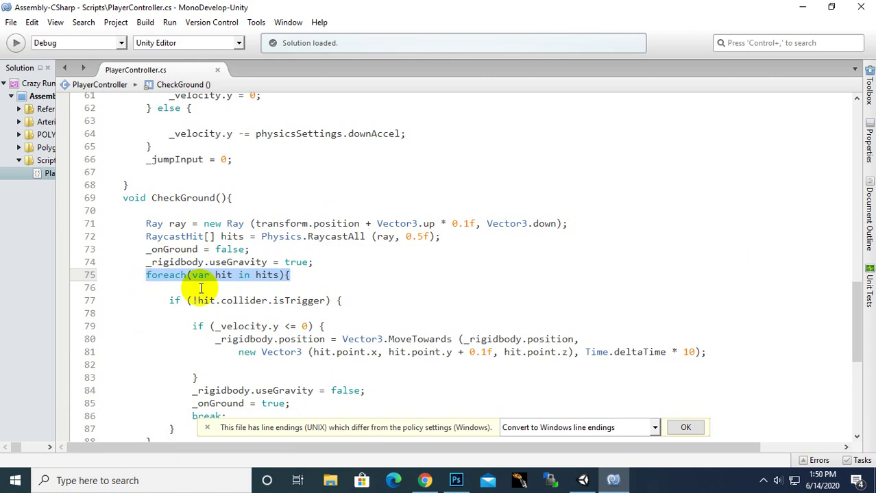
{"action": "left_click", "coordinate": [244, 277]}
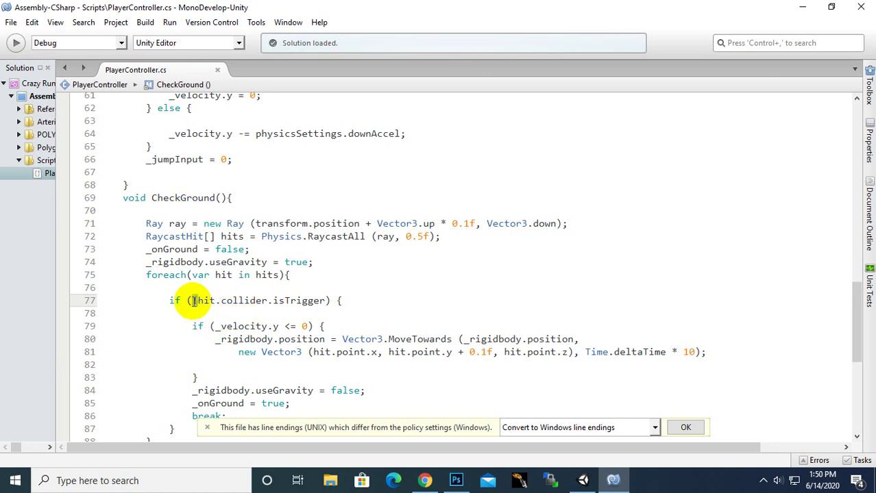
{"action": "left_click", "coordinate": [193, 302]}
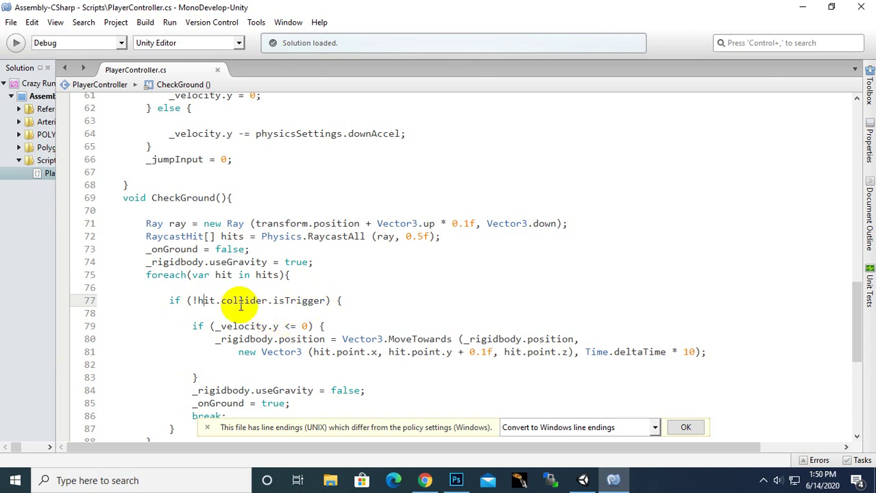
{"action": "left_click_drag", "start_coordinate": [174, 300], "coordinate": [332, 300]}
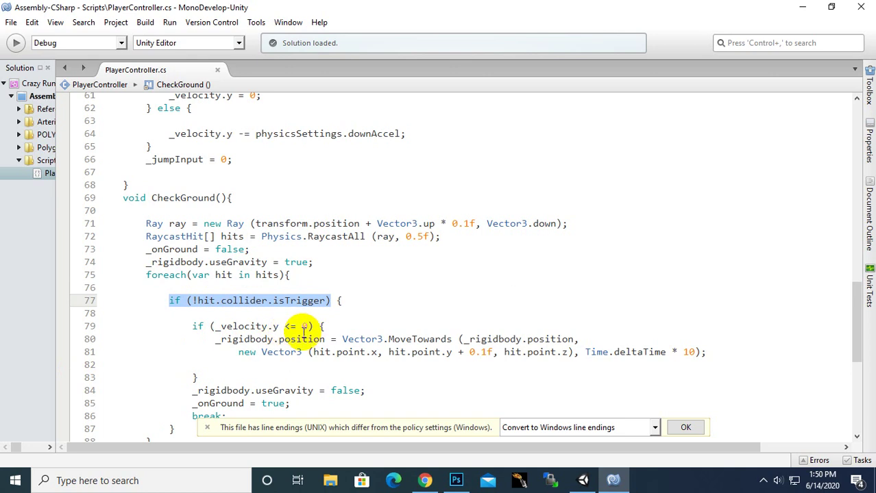
{"action": "left_click_drag", "start_coordinate": [312, 327], "coordinate": [192, 328]}
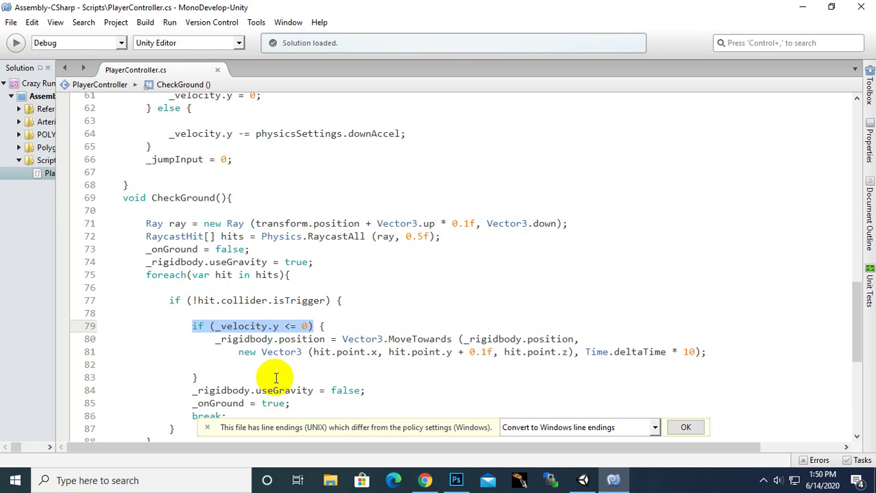
{"action": "left_click", "coordinate": [186, 326]}
{"action": "mouse_move", "coordinate": [186, 326]}
{"action": "left_mouse_down"}
{"action": "mouse_move", "coordinate": [706, 354]}
{"action": "mouse_move", "coordinate": [147, 212]}
{"action": "left_mouse_up"}
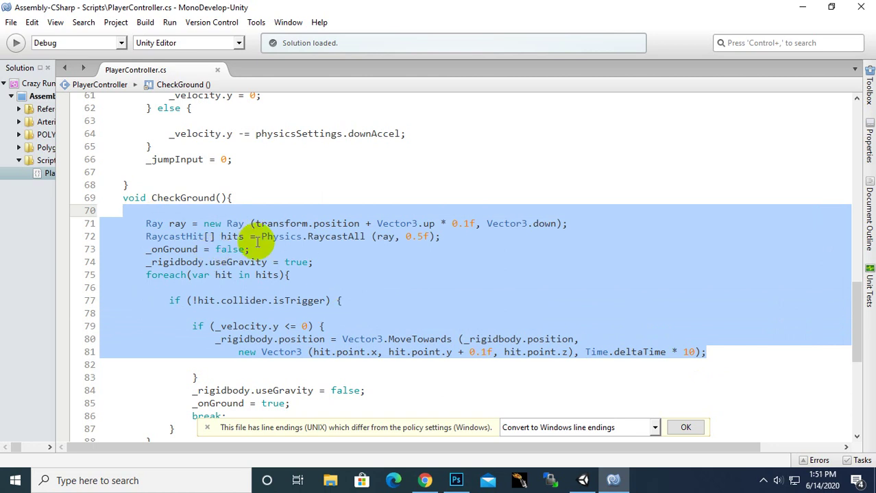
{"action": "scroll", "coordinate": [257, 241], "scroll_direction": "down", "scroll_amount": 2}
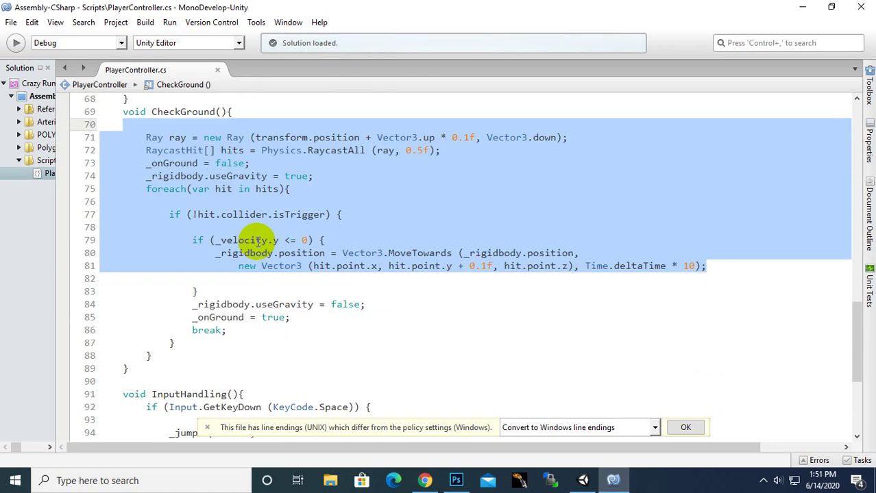
{"action": "left_click", "coordinate": [237, 292]}
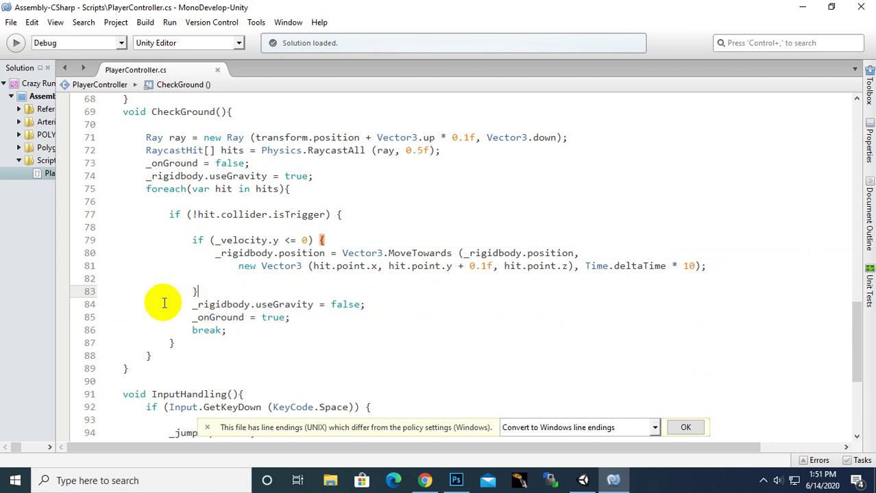
{"action": "left_click", "coordinate": [201, 326]}
{"action": "type", "text": "break;"}
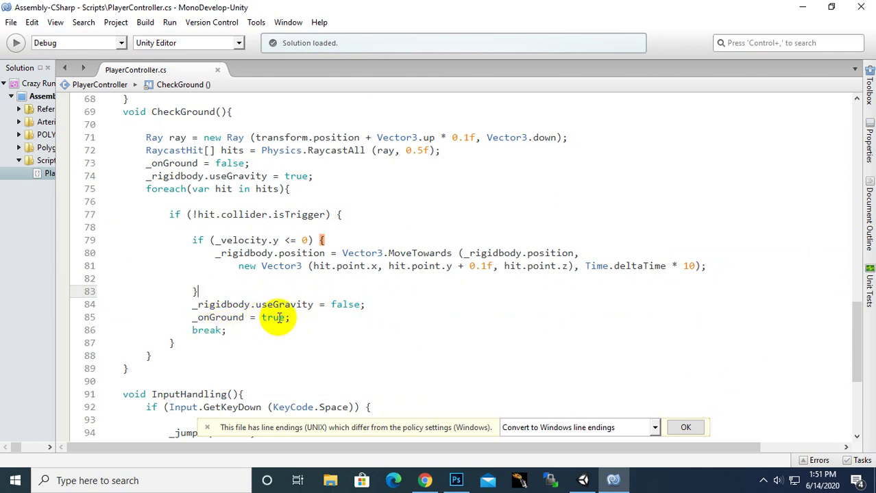
{"action": "left_click", "coordinate": [167, 189]}
{"action": "left_click_drag", "start_coordinate": [227, 330], "coordinate": [171, 330]}
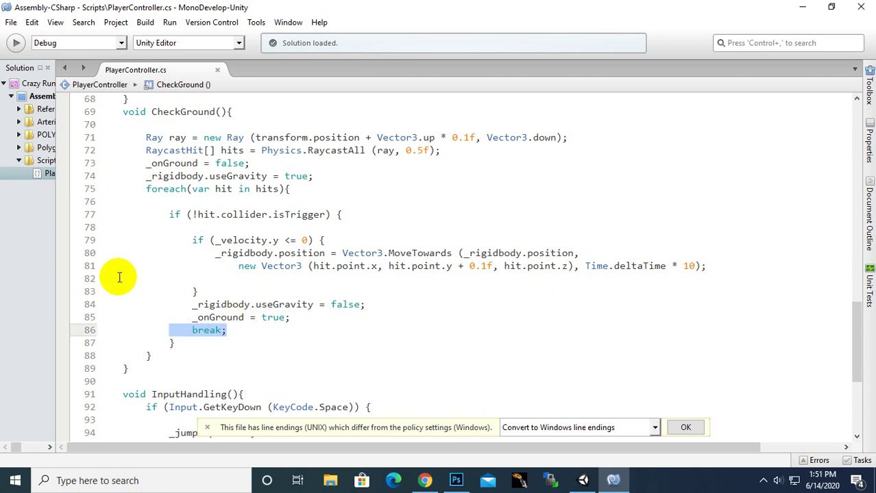
{"action": "scroll", "coordinate": [119, 277], "scroll_direction": "down", "scroll_amount": 3}
{"action": "left_click", "coordinate": [177, 286]}
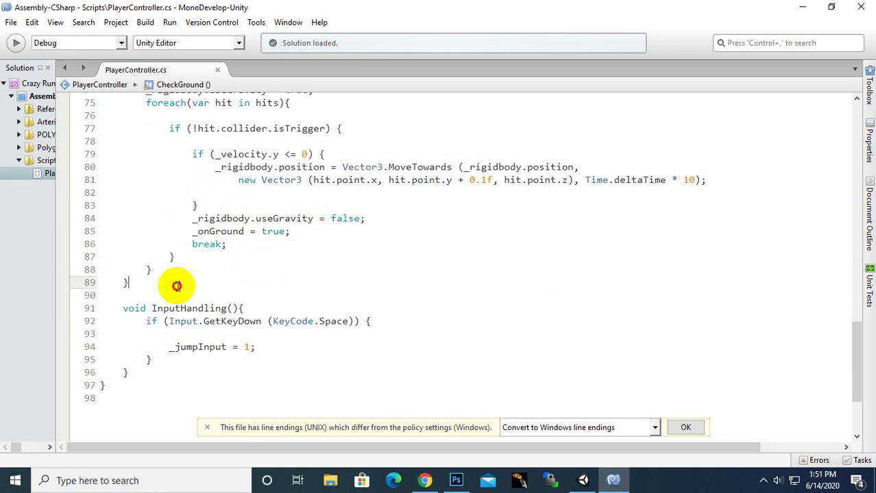
{"action": "scroll", "coordinate": [171, 275], "scroll_direction": "up", "scroll_amount": 4}
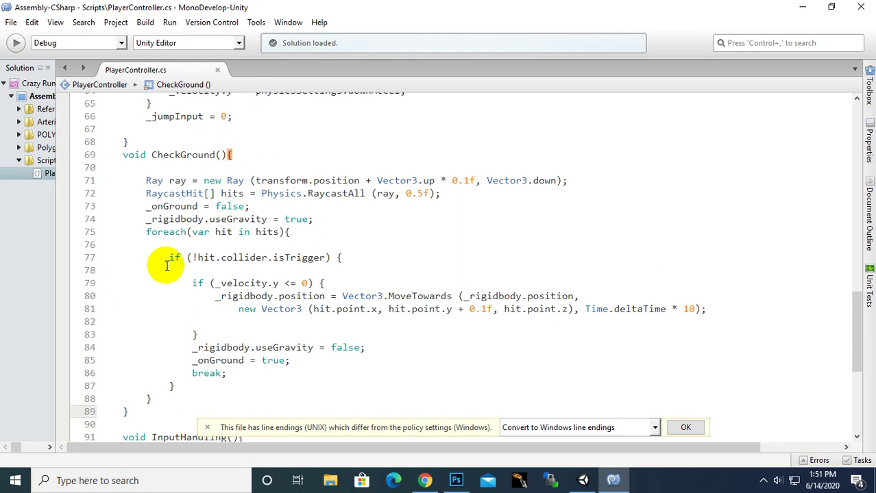
{"action": "scroll", "coordinate": [167, 246], "scroll_direction": "up", "scroll_amount": 4}
{"action": "left_click_drag", "start_coordinate": [234, 327], "coordinate": [122, 327]}
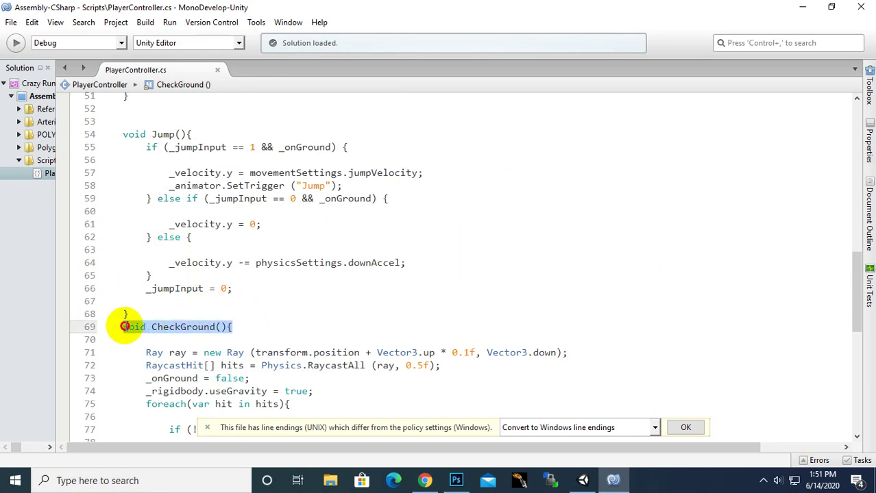
{"action": "scroll", "coordinate": [212, 237], "scroll_direction": "up", "scroll_amount": 1}
{"action": "left_click_drag", "start_coordinate": [192, 178], "coordinate": [113, 176]}
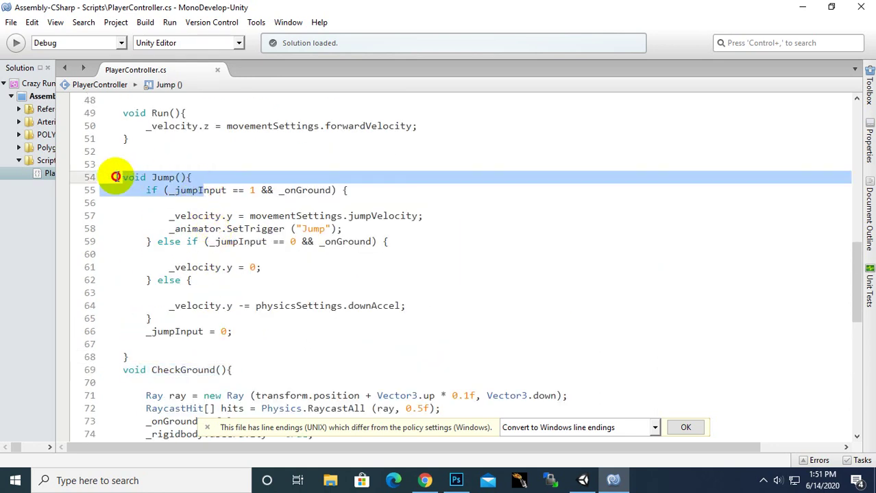
{"action": "scroll", "coordinate": [228, 299], "scroll_direction": "down", "scroll_amount": 4}
{"action": "scroll", "coordinate": [227, 296], "scroll_direction": "down", "scroll_amount": 3}
{"action": "scroll", "coordinate": [227, 296], "scroll_direction": "down", "scroll_amount": 1}
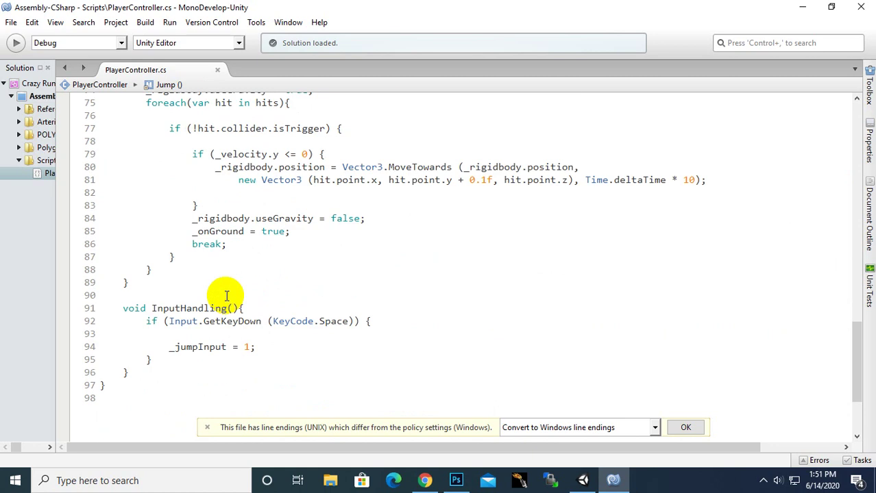
{"action": "scroll", "coordinate": [227, 296], "scroll_direction": "down", "scroll_amount": 1}
{"action": "scroll", "coordinate": [227, 297], "scroll_direction": "down", "scroll_amount": 2}
{"action": "scroll", "coordinate": [227, 296], "scroll_direction": "up", "scroll_amount": 2}
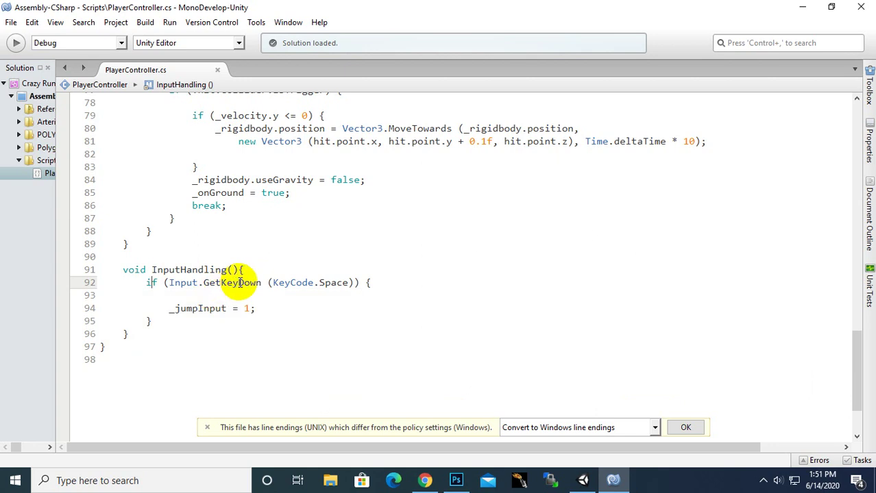
{"action": "left_click_drag", "start_coordinate": [238, 283], "coordinate": [261, 283]}
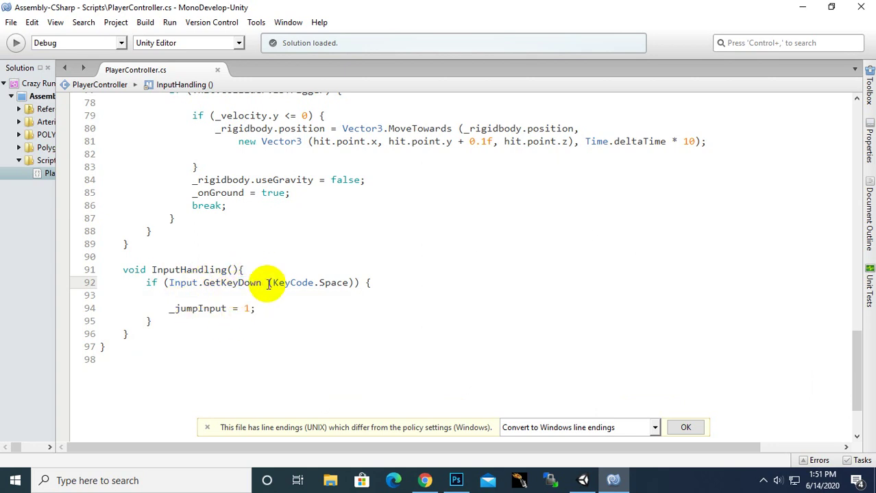
{"action": "left_click_drag", "start_coordinate": [259, 283], "coordinate": [207, 291]}
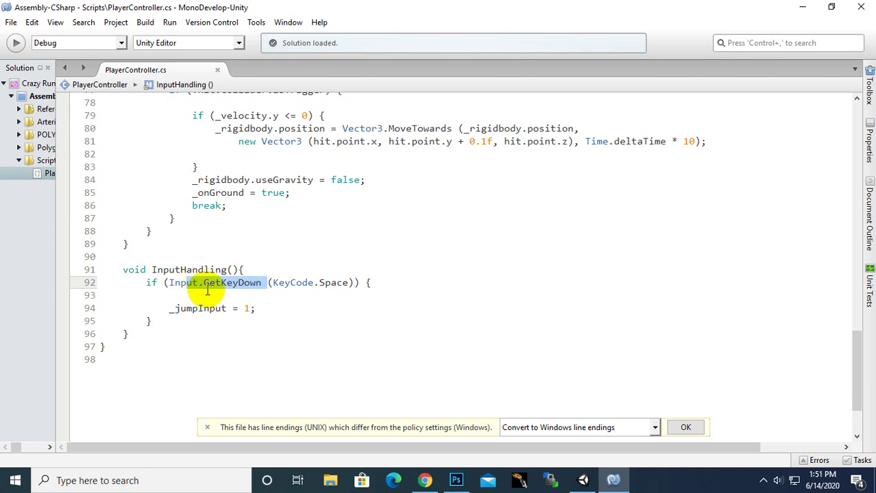
{"action": "left_click", "coordinate": [209, 295]}
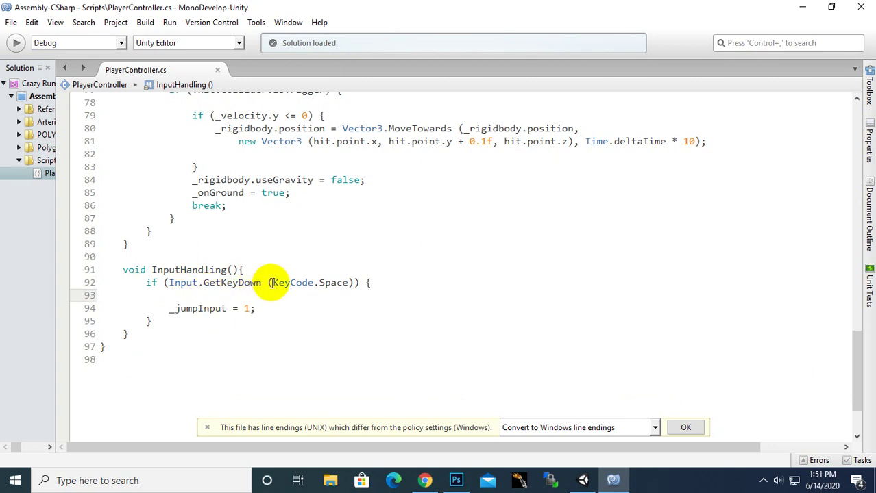
{"action": "mouse_move", "coordinate": [358, 282]}
{"action": "left_mouse_down"}
{"action": "mouse_move", "coordinate": [296, 279]}
{"action": "mouse_move", "coordinate": [268, 293]}
{"action": "left_mouse_up"}
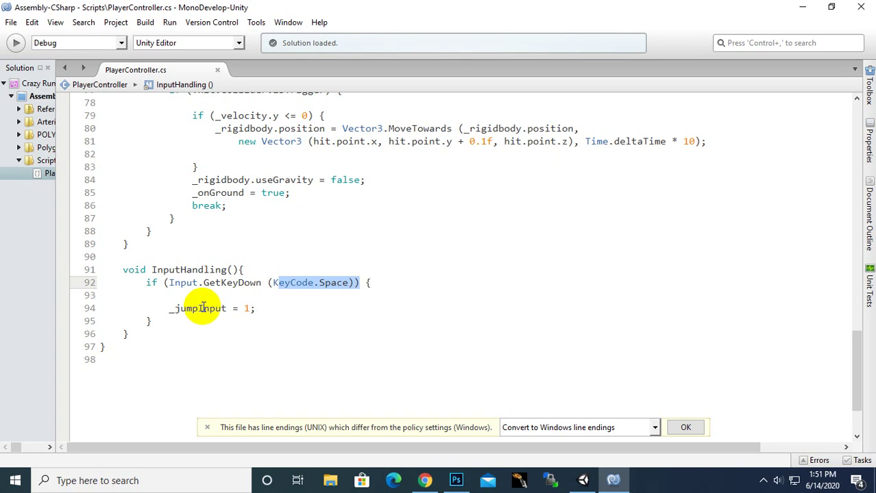
{"action": "left_click_drag", "start_coordinate": [173, 311], "coordinate": [258, 312]}
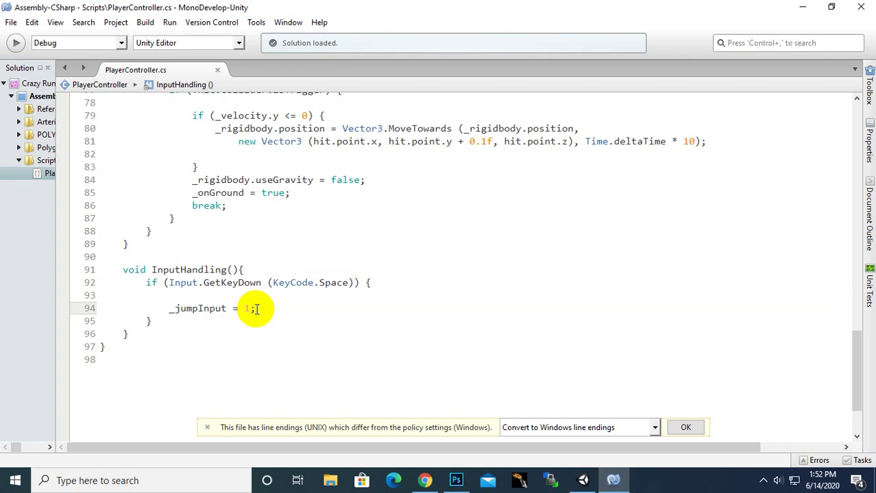
{"action": "scroll", "coordinate": [245, 311], "scroll_direction": "down", "scroll_amount": 1}
{"action": "scroll", "coordinate": [251, 322], "scroll_direction": "up", "scroll_amount": 2}
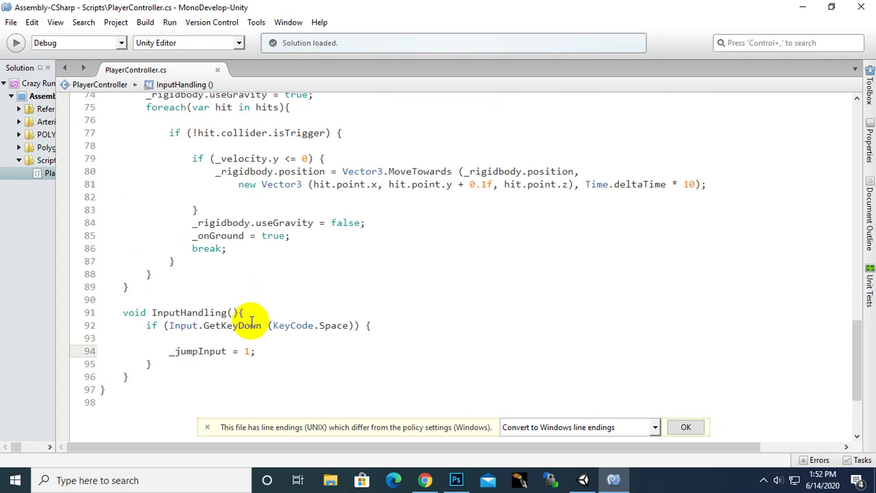
{"action": "scroll", "coordinate": [252, 322], "scroll_direction": "up", "scroll_amount": 1}
{"action": "scroll", "coordinate": [252, 322], "scroll_direction": "up", "scroll_amount": 1}
{"action": "scroll", "coordinate": [251, 322], "scroll_direction": "up", "scroll_amount": 1}
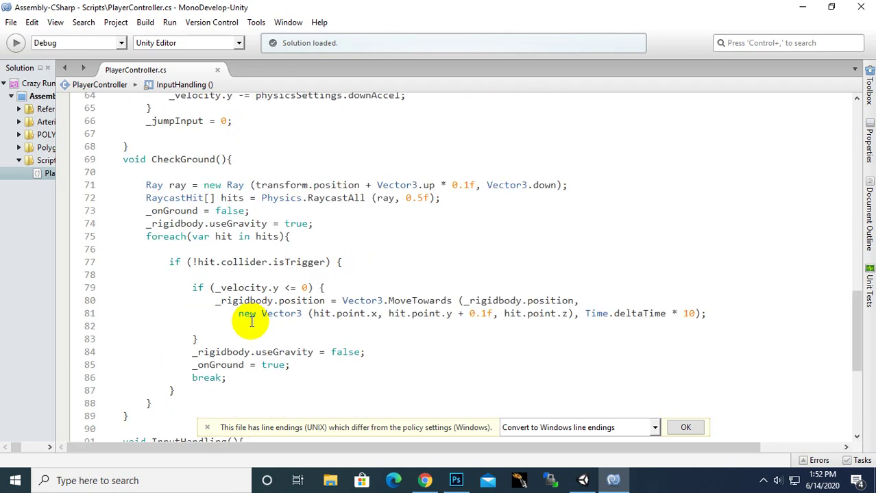
{"action": "scroll", "coordinate": [252, 322], "scroll_direction": "up", "scroll_amount": 1}
{"action": "scroll", "coordinate": [252, 322], "scroll_direction": "up", "scroll_amount": 1}
{"action": "scroll", "coordinate": [252, 322], "scroll_direction": "up", "scroll_amount": 1}
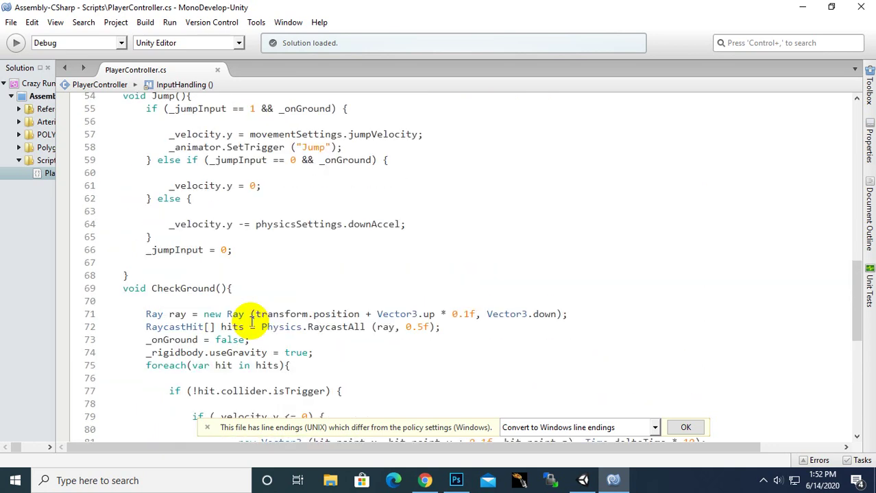
{"action": "scroll", "coordinate": [252, 322], "scroll_direction": "up", "scroll_amount": 1}
{"action": "scroll", "coordinate": [251, 322], "scroll_direction": "up", "scroll_amount": 1}
{"action": "scroll", "coordinate": [252, 322], "scroll_direction": "up", "scroll_amount": 1}
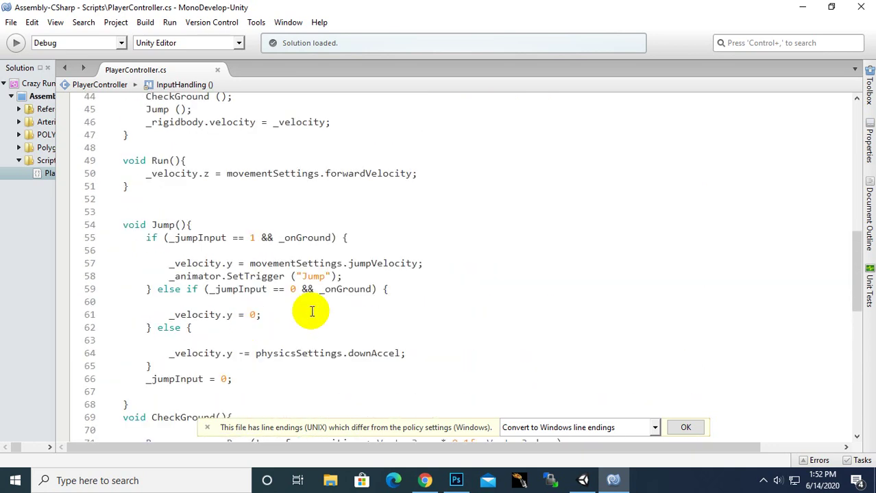
{"action": "scroll", "coordinate": [429, 292], "scroll_direction": "up", "scroll_amount": 2}
{"action": "scroll", "coordinate": [434, 289], "scroll_direction": "up", "scroll_amount": 1}
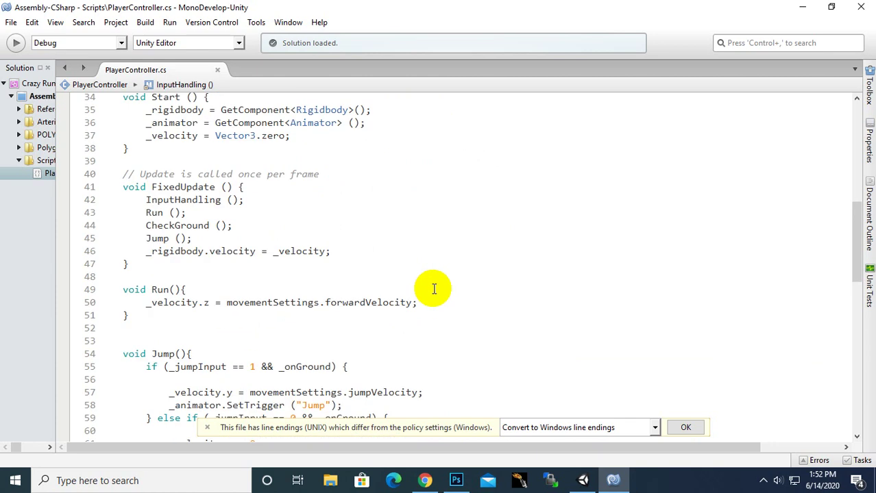
{"action": "scroll", "coordinate": [434, 289], "scroll_direction": "up", "scroll_amount": 3}
{"action": "scroll", "coordinate": [434, 288], "scroll_direction": "up", "scroll_amount": 2}
{"action": "scroll", "coordinate": [433, 289], "scroll_direction": "up", "scroll_amount": 2}
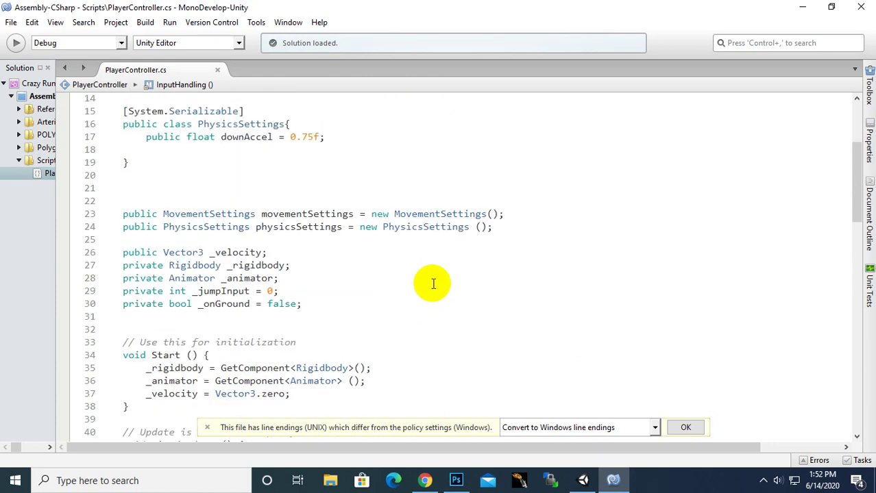
{"action": "scroll", "coordinate": [433, 283], "scroll_direction": "up", "scroll_amount": 3}
{"action": "scroll", "coordinate": [430, 280], "scroll_direction": "up", "scroll_amount": 1}
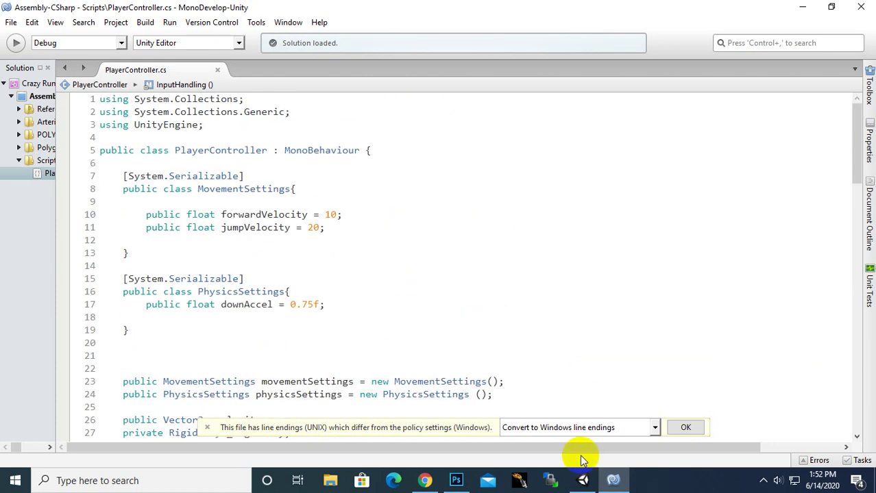
- Return to the Unity editor, orbit the city scene, and enter Play mode with the game focused
{"action": "left_click", "coordinate": [594, 485]}
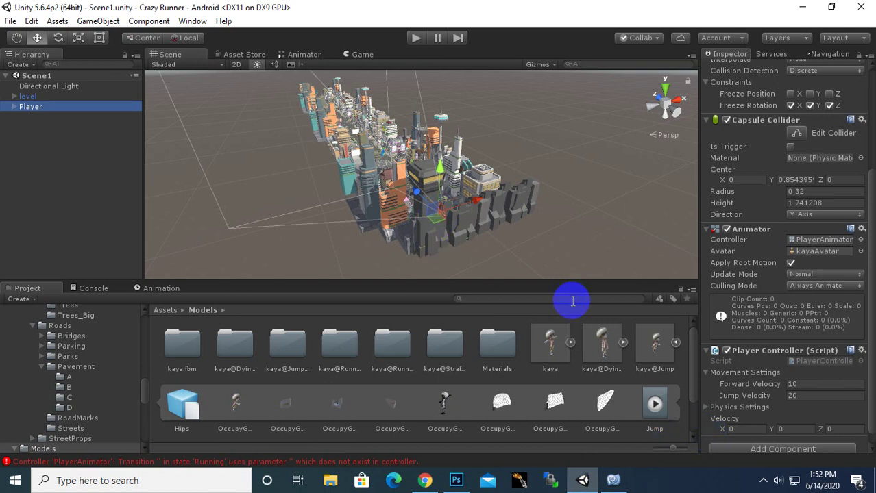
{"action": "left_click_drag", "start_coordinate": [567, 288], "coordinate": [462, 124], "text": "alt"}
{"action": "left_click", "coordinate": [416, 41]}
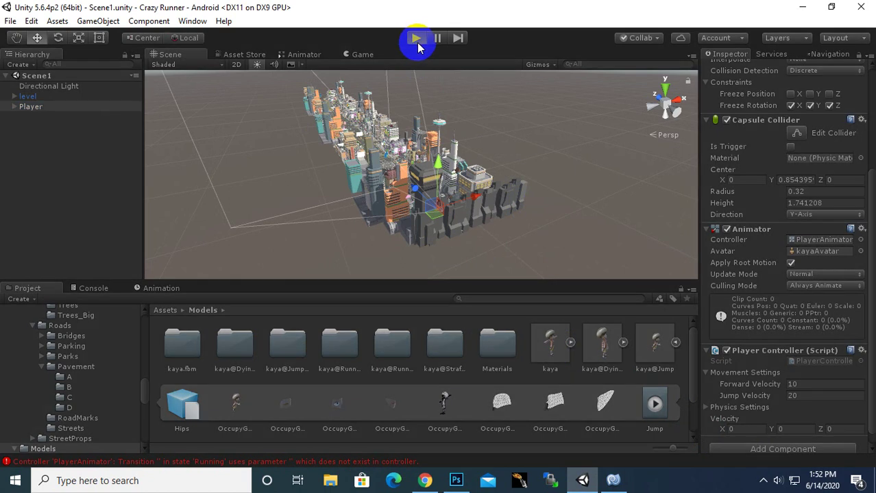
{"action": "left_click", "coordinate": [774, 482]}
{"action": "left_click", "coordinate": [465, 385]}
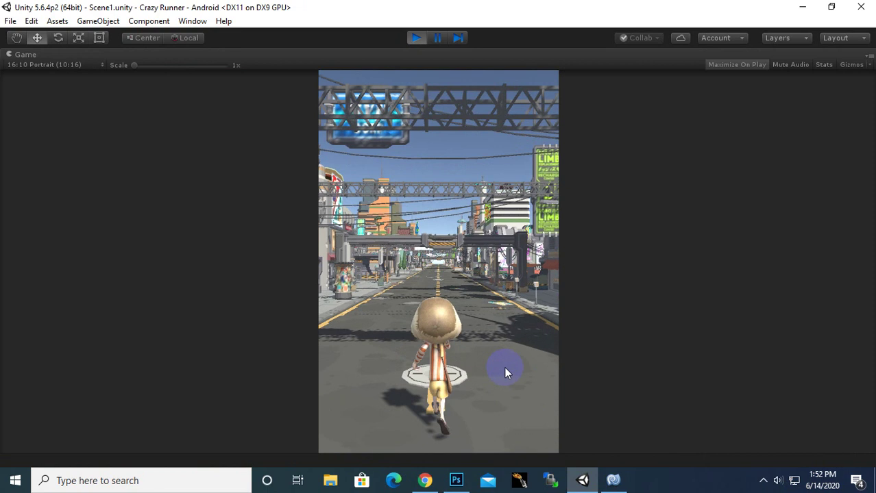
- Play the runner down the city street, jumping repeatedly, then stop Play mode
{"action": "left_click", "coordinate": [505, 372]}
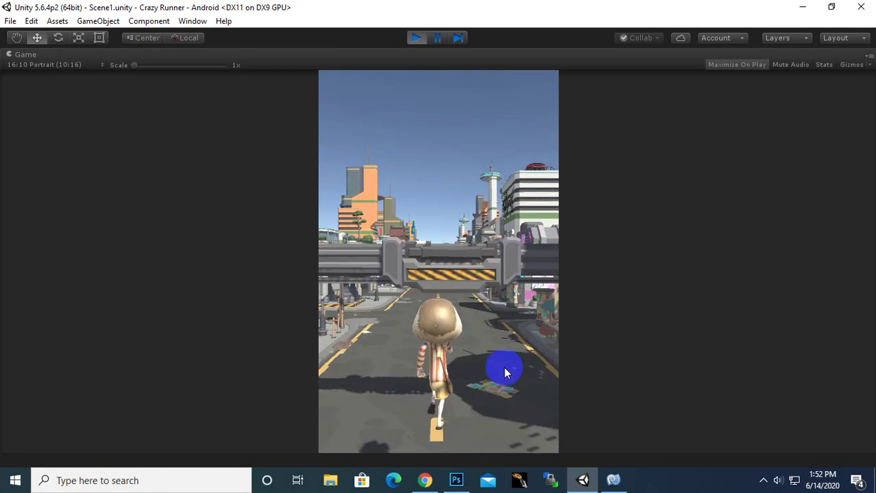
{"action": "left_click", "coordinate": [505, 373]}
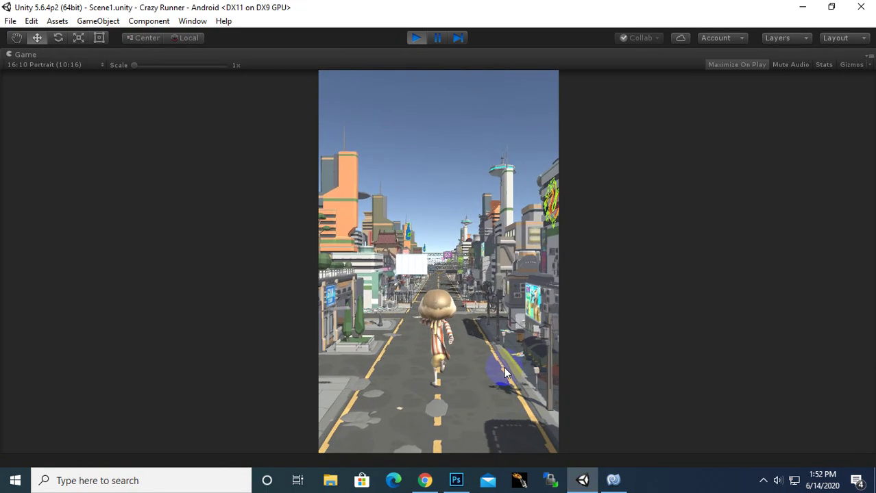
{"action": "left_click", "coordinate": [505, 372]}
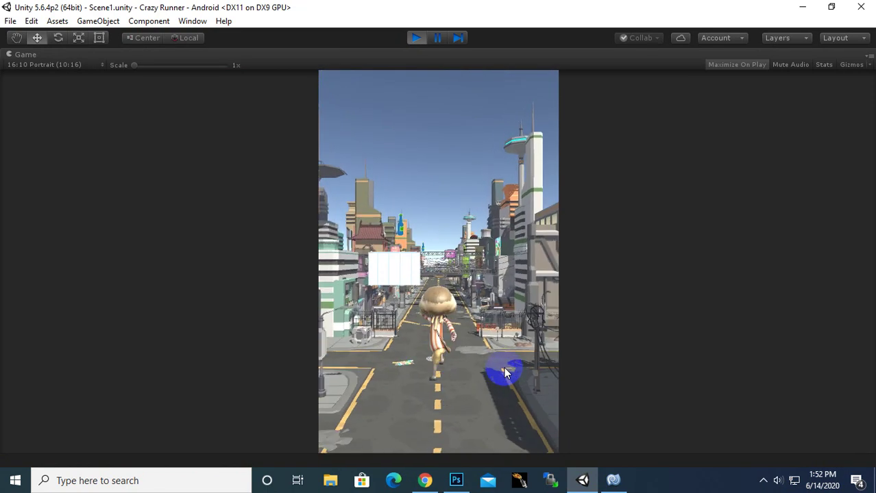
{"action": "left_click", "coordinate": [505, 373]}
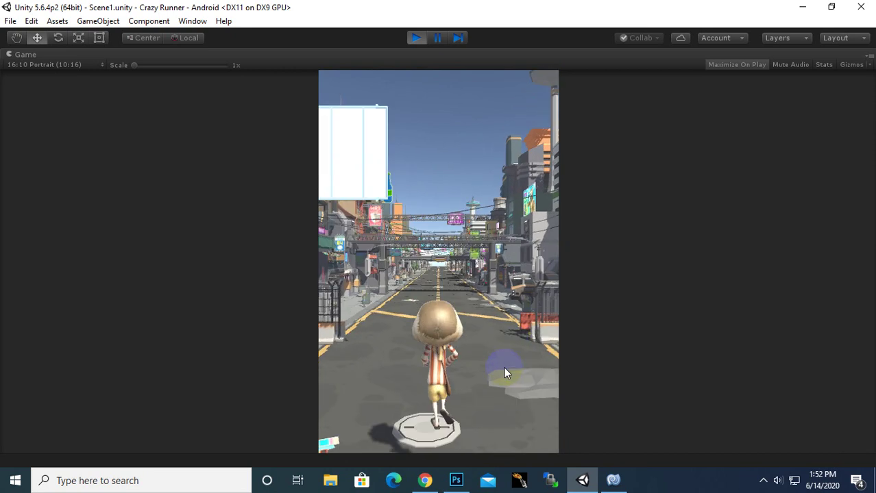
{"action": "left_click", "coordinate": [504, 370]}
{"action": "left_click", "coordinate": [505, 371]}
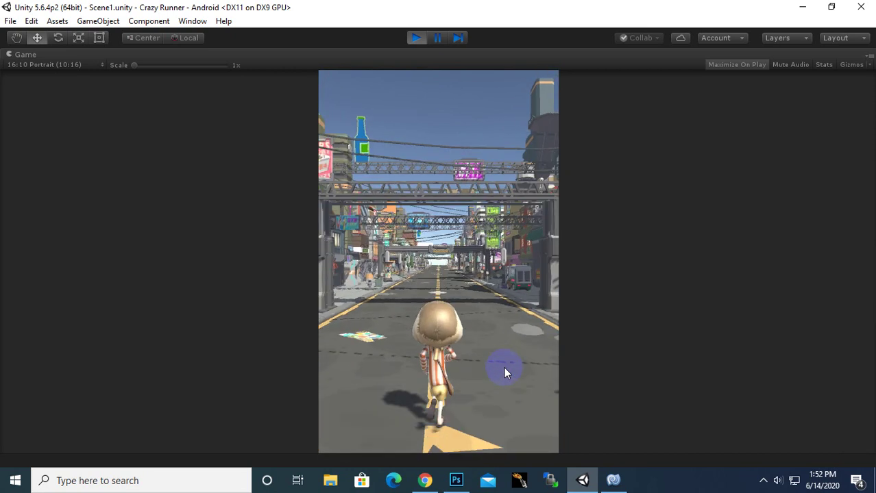
{"action": "left_click", "coordinate": [504, 372]}
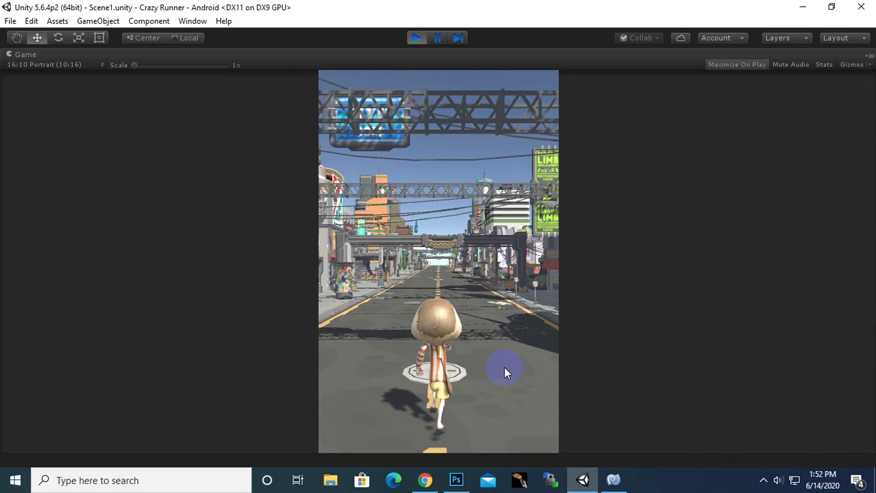
{"action": "left_click", "coordinate": [504, 372]}
{"action": "left_click", "coordinate": [505, 372]}
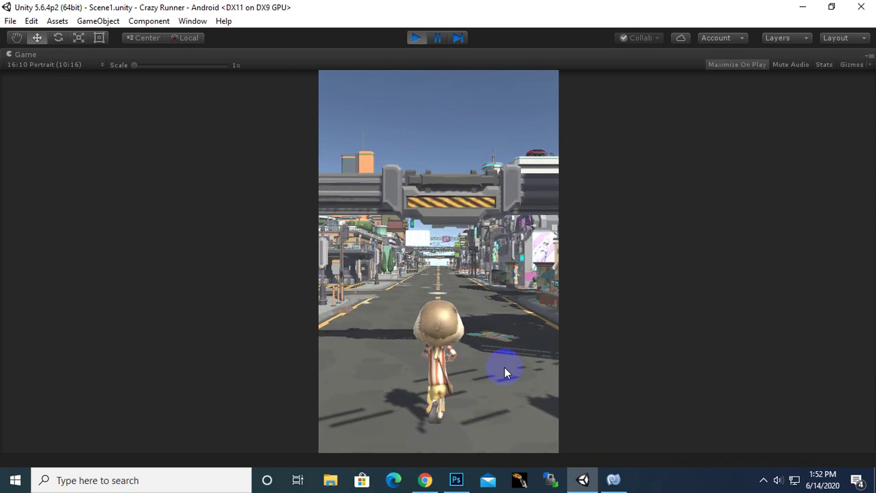
{"action": "left_click", "coordinate": [503, 373]}
{"action": "left_click", "coordinate": [504, 372]}
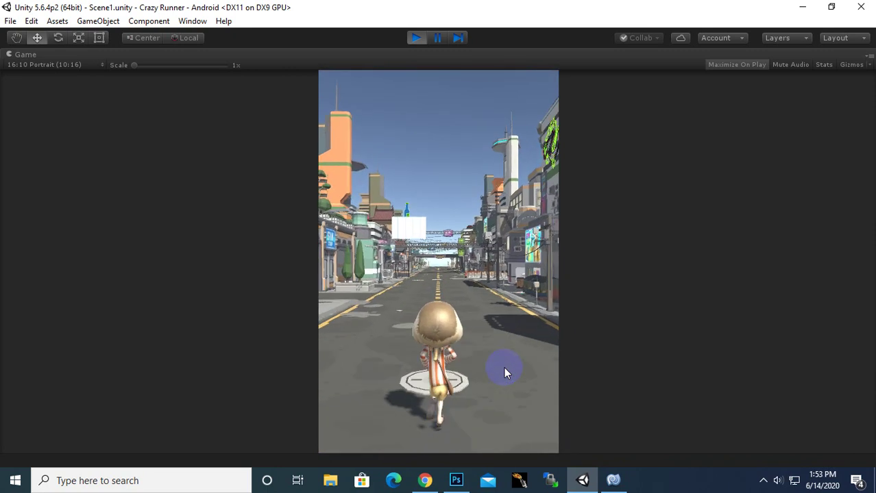
{"action": "left_click", "coordinate": [505, 372]}
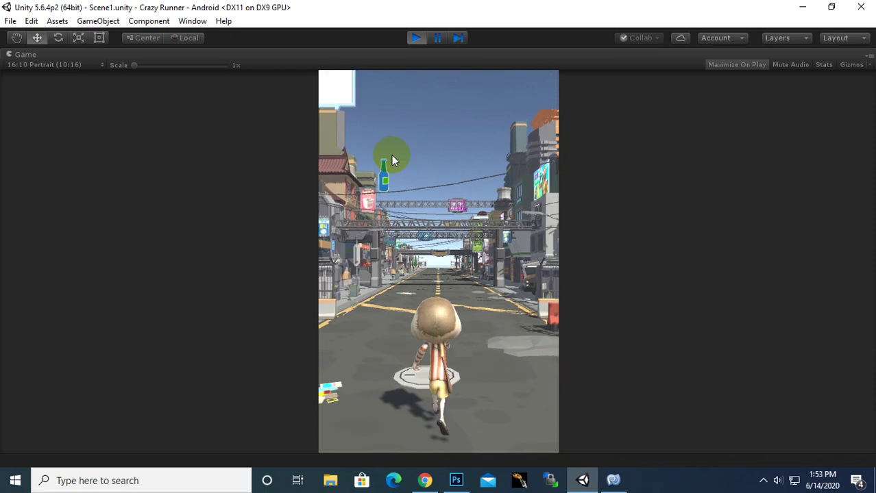
{"action": "left_click", "coordinate": [405, 38]}
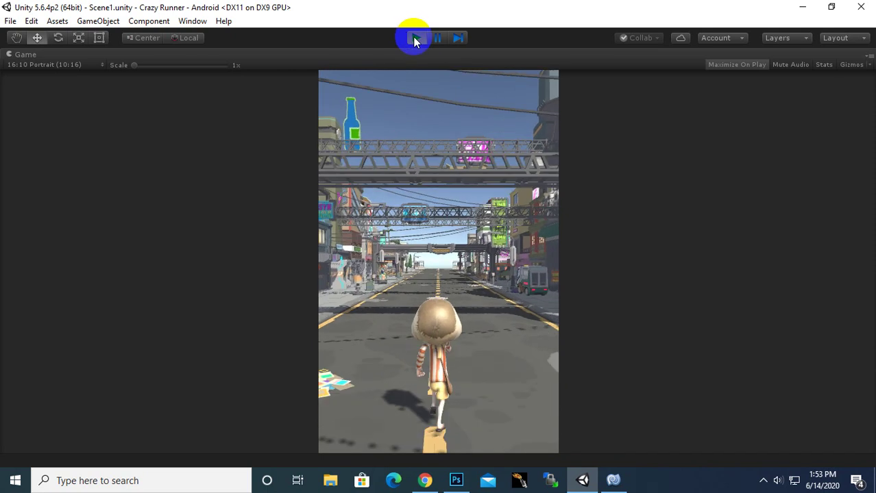
{"action": "left_click", "coordinate": [414, 39]}
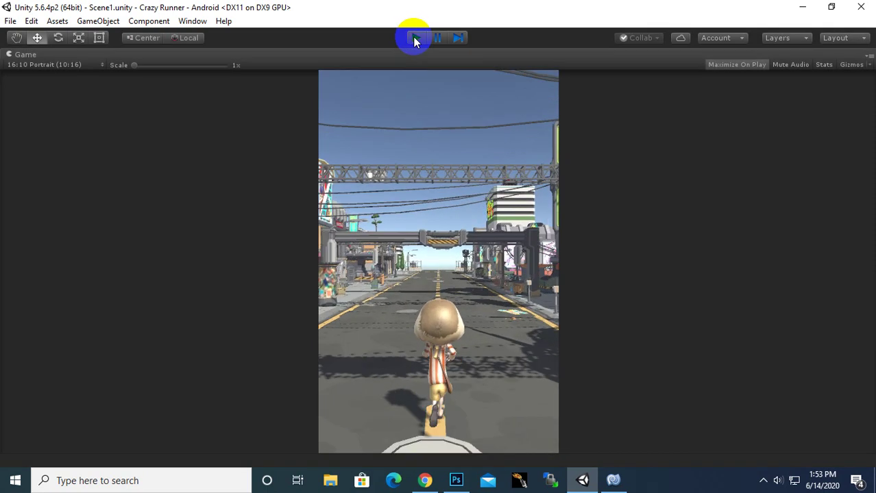